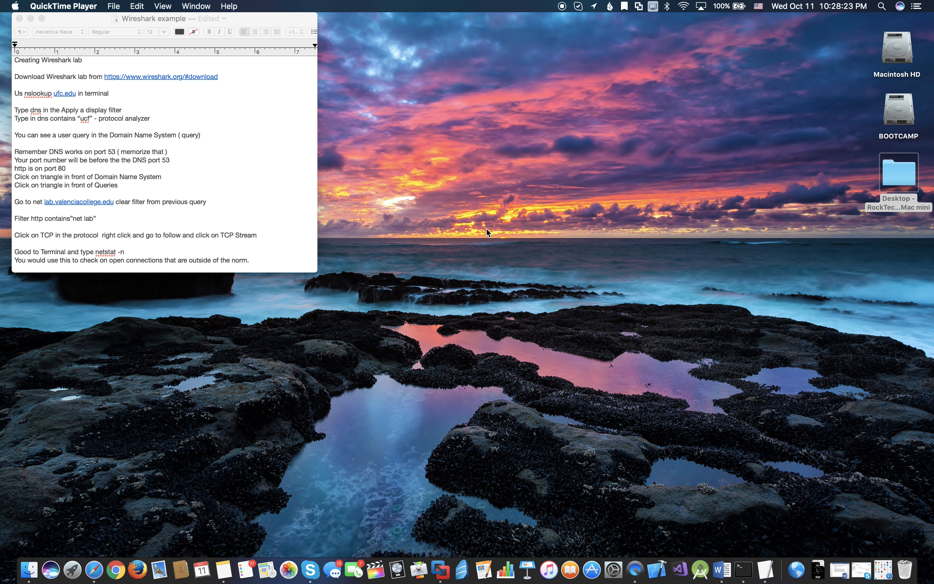
- Switch to Safari, find the official Wireshark site with a Google search for wireshark, and open its Download section
click(103, 562)
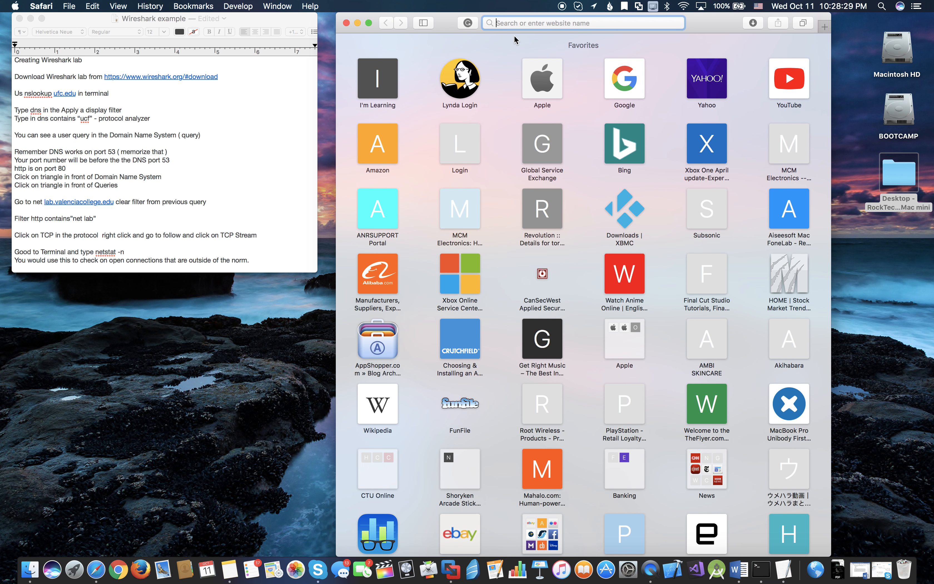
text(wire)
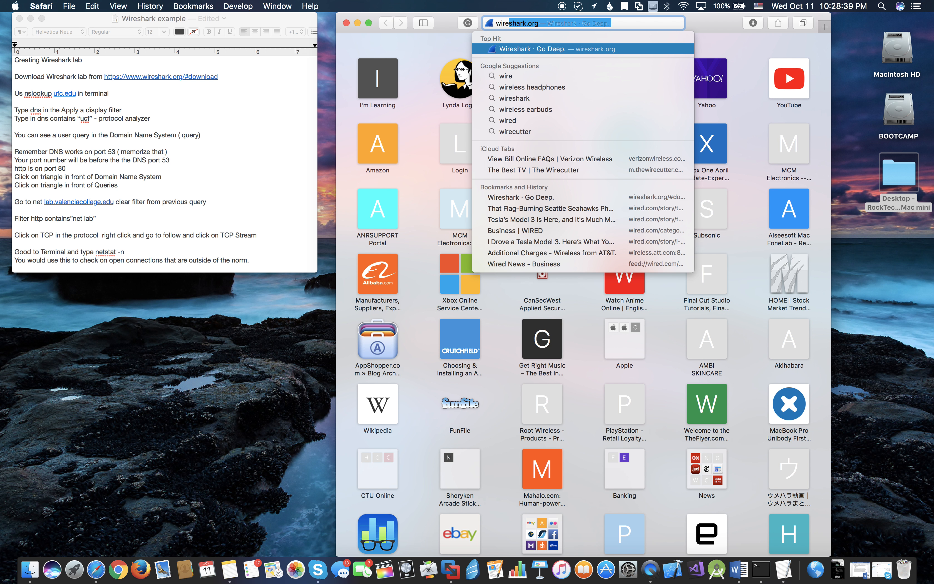
text(shark.org/)
key(BackSpace)
key(BackSpace)
key(BackSpace)
key(BackSpace)
key(BackSpace)
key(BackSpace)
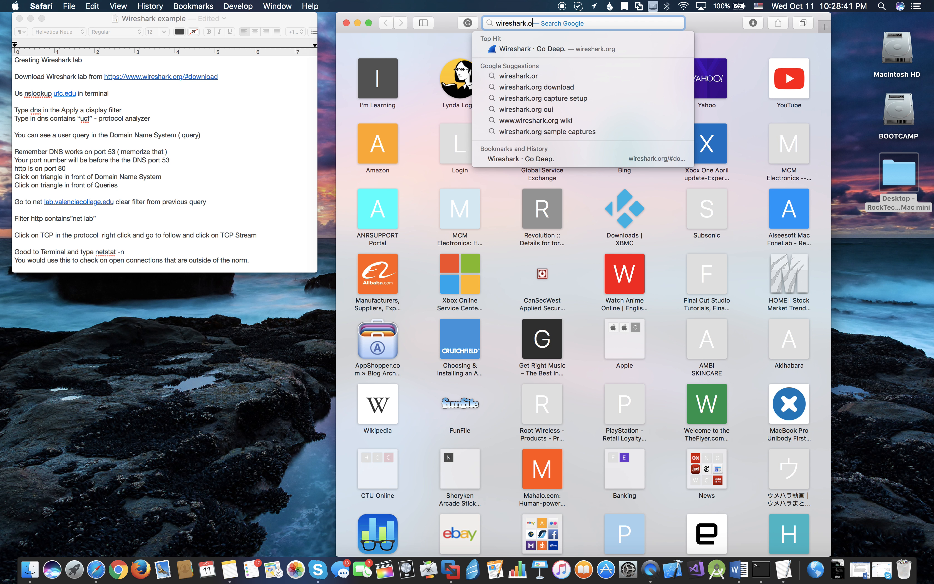
key(Escape)
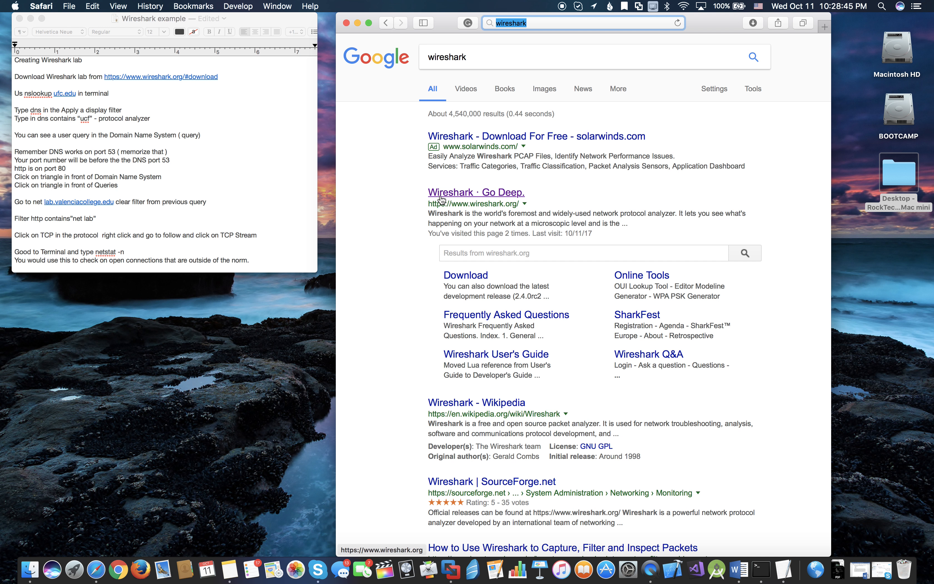
click(442, 196)
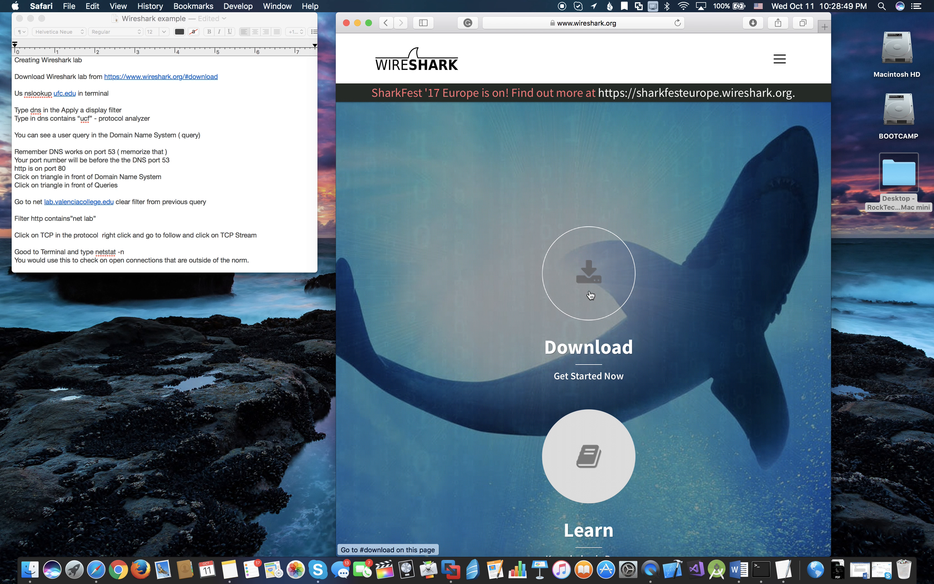
click(589, 292)
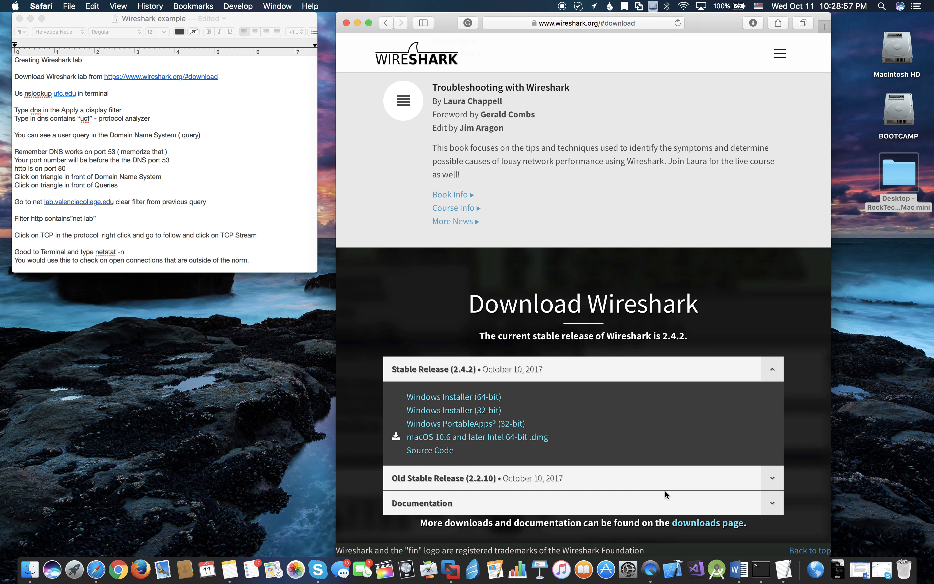
- Add the installed Wireshark application from Launchpad to the Dock
key(F4)
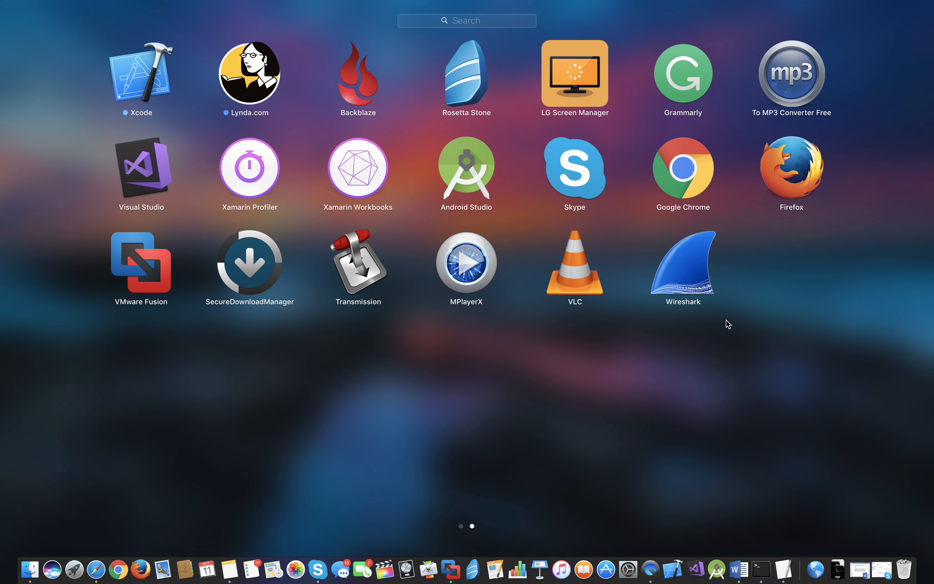
drag(704, 270, 551, 571)
click(528, 452)
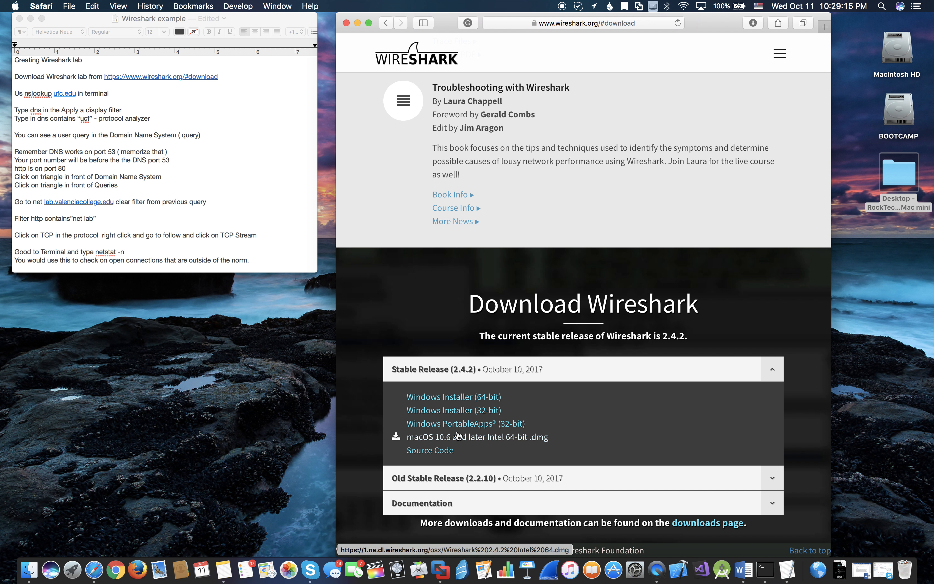
- Close the browser window with the Wireshark download page and launch Wireshark
scroll(472, 443, down, 1)
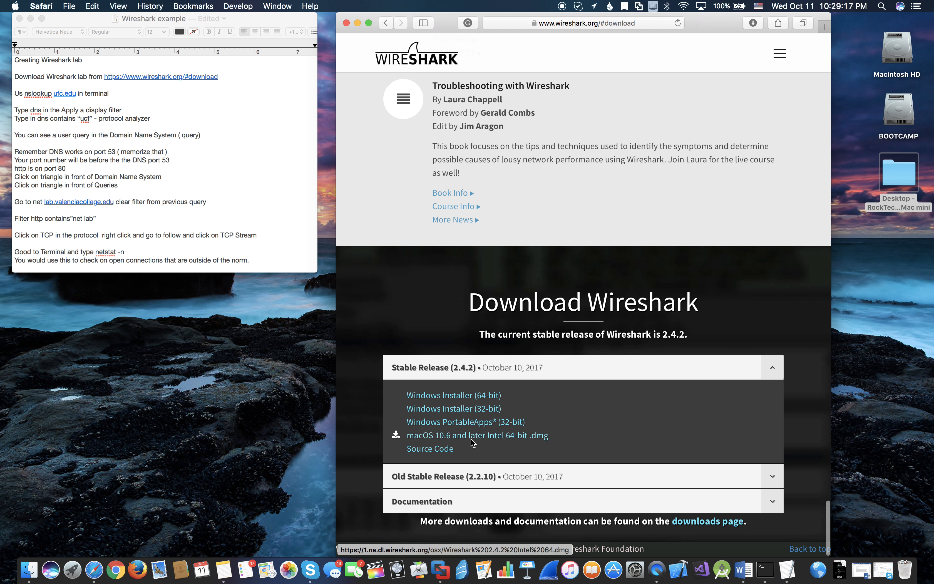
scroll(479, 405, up, 1)
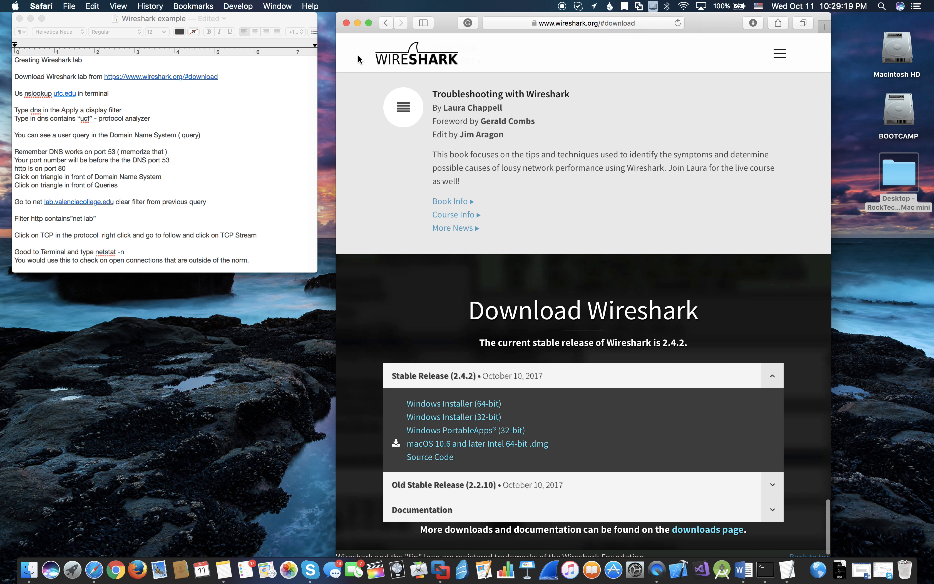
click(346, 23)
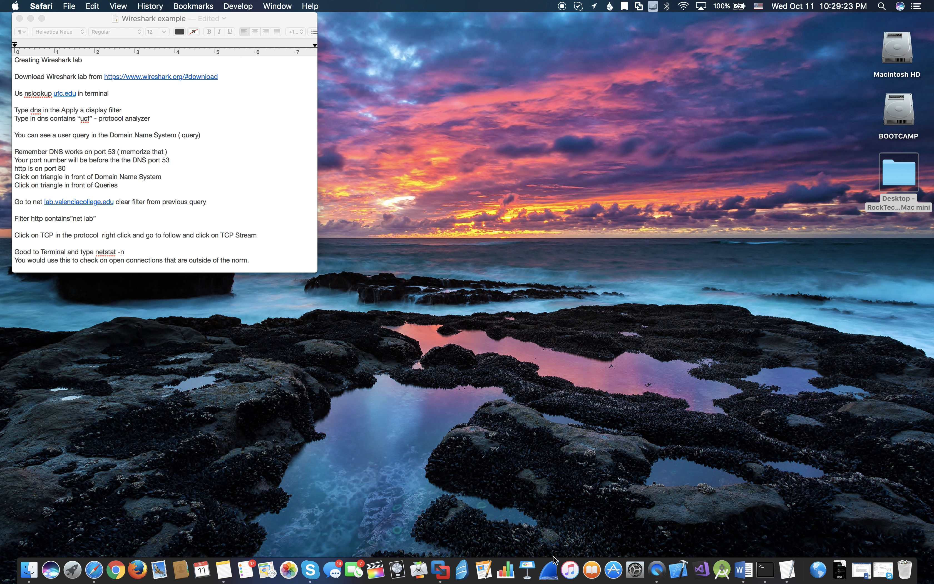
click(555, 566)
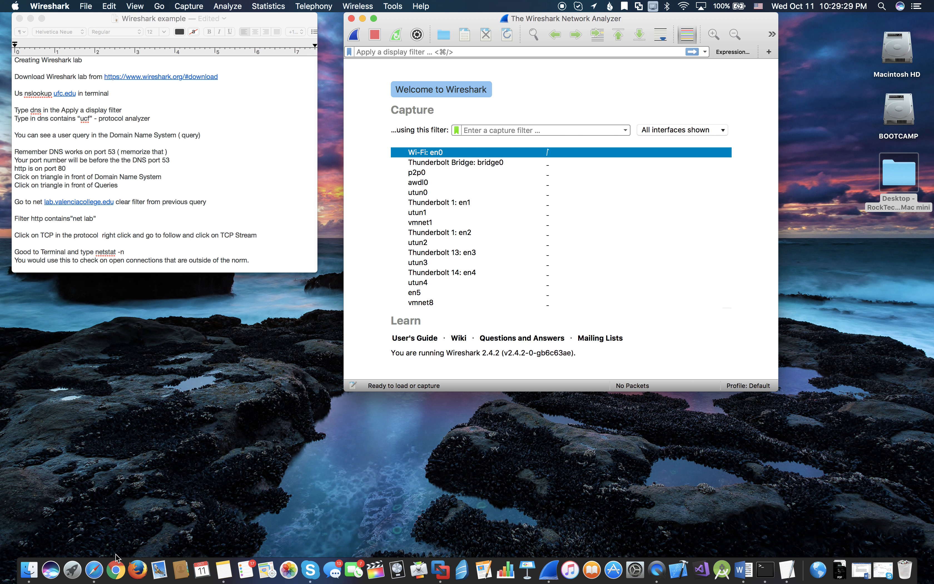
- Switch to Safari and visit google.com followed by theverge.com
click(100, 567)
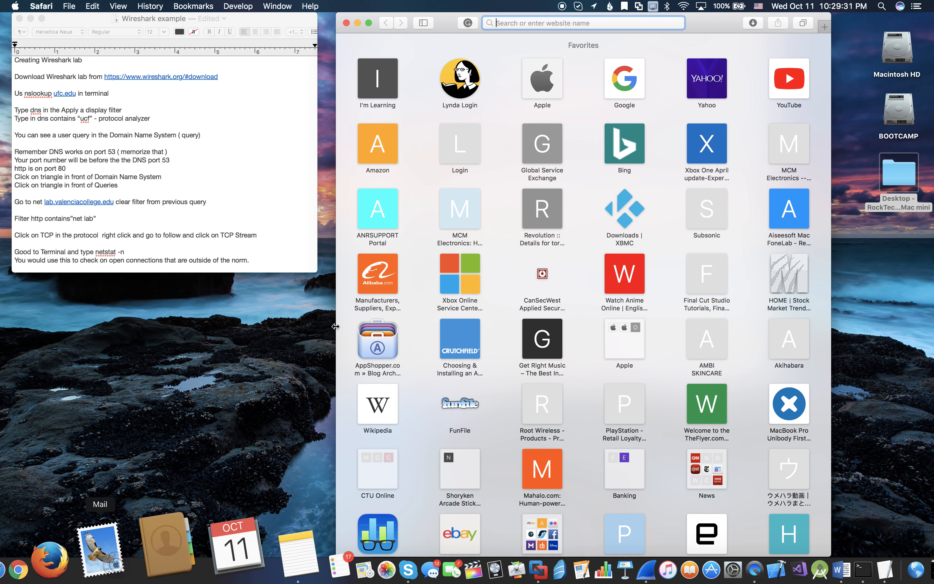
text(googl)
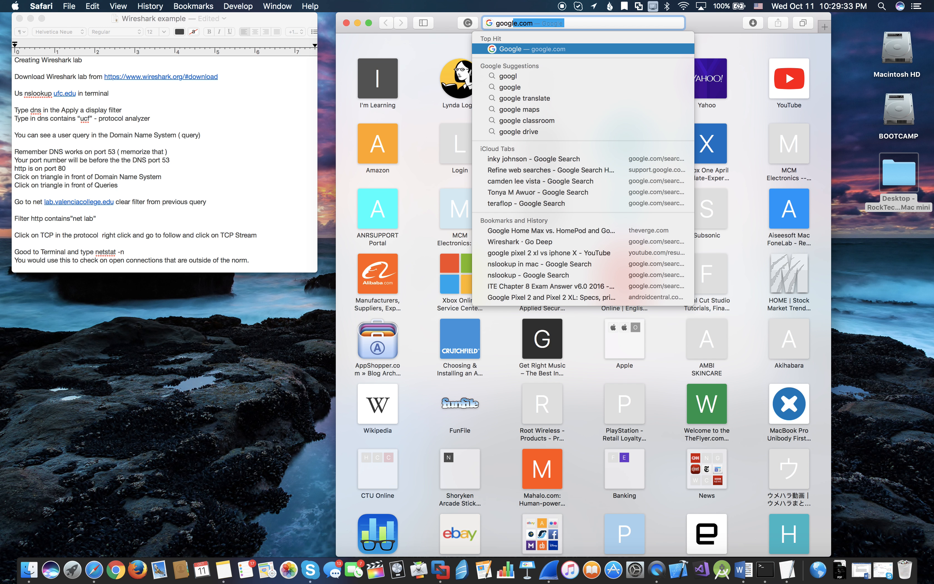
key(Return)
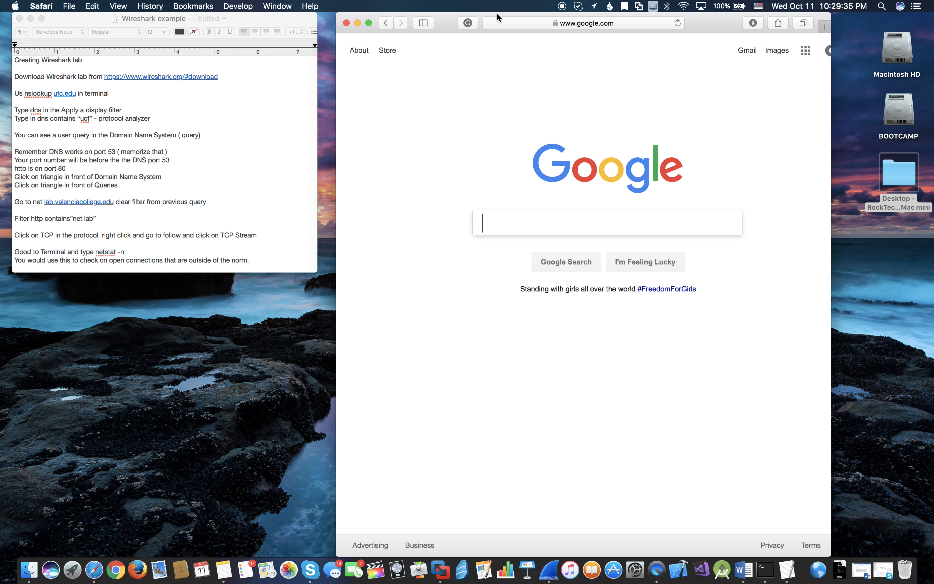
click(519, 23)
key(BackSpace)
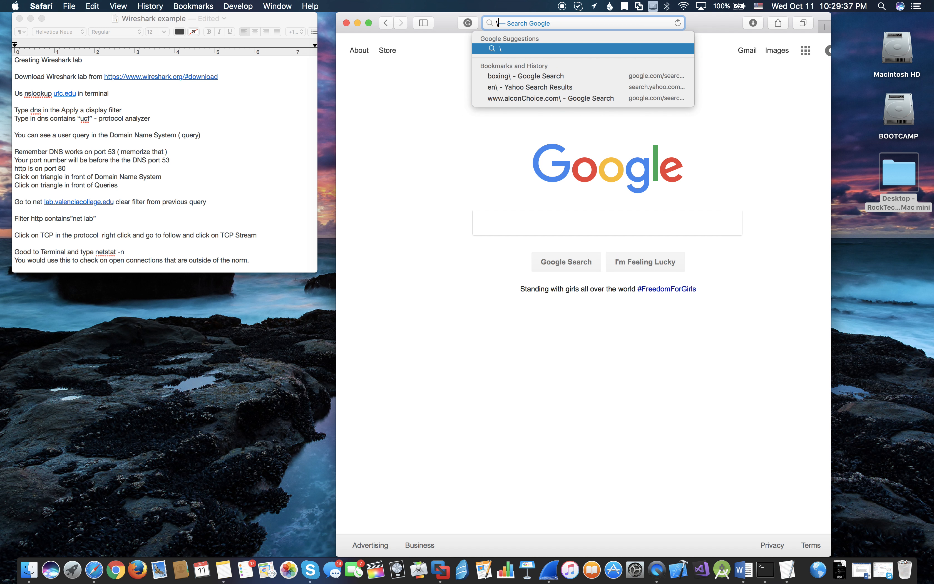
text(the)
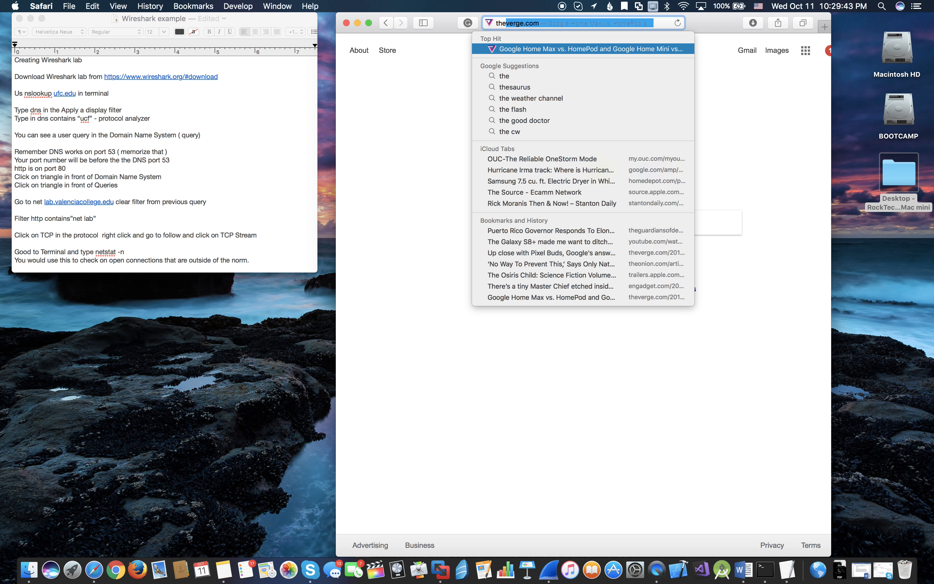
key(Return)
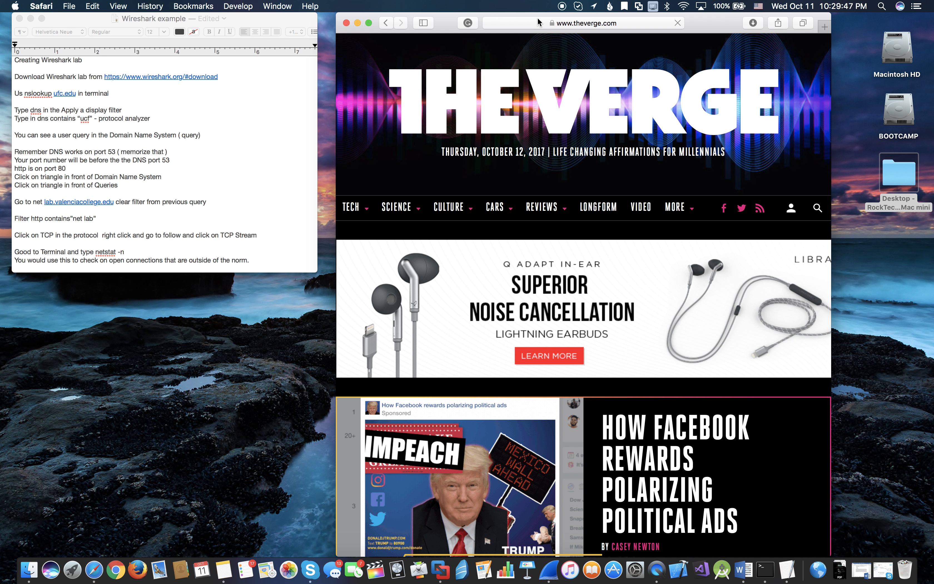
- Visit 9to5mac.com in the same browser window and close the window
click(596, 22)
key(BackSpace)
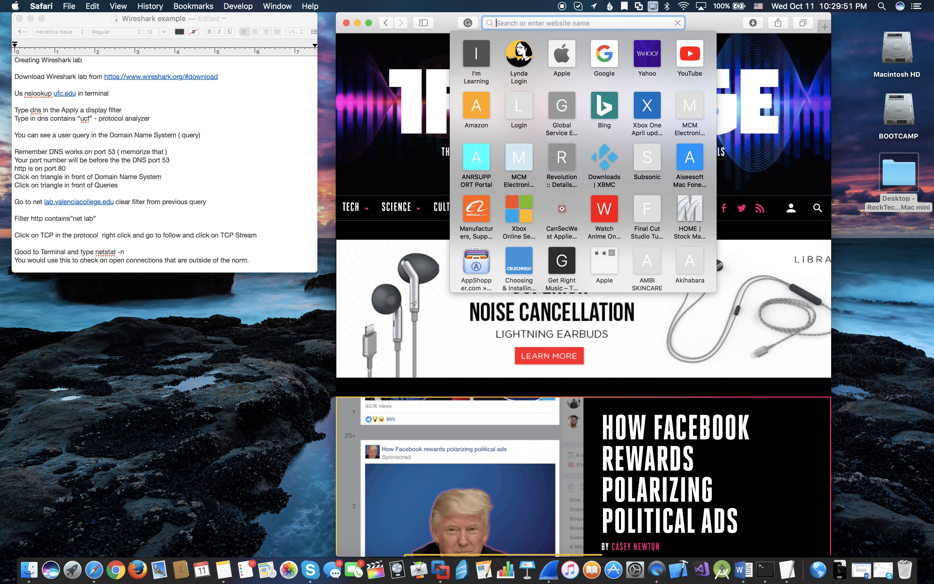
text(9to5mac.com)
key(Return)
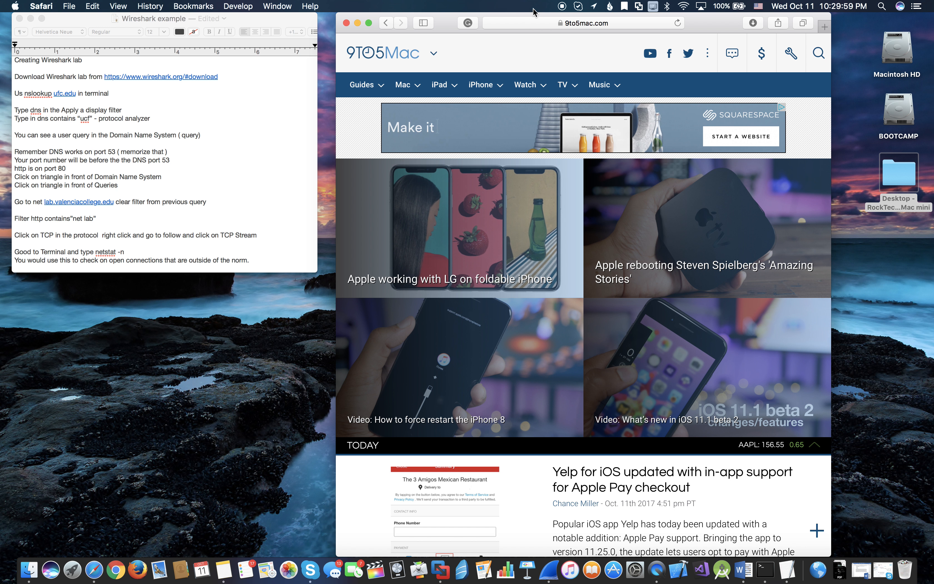
click(347, 23)
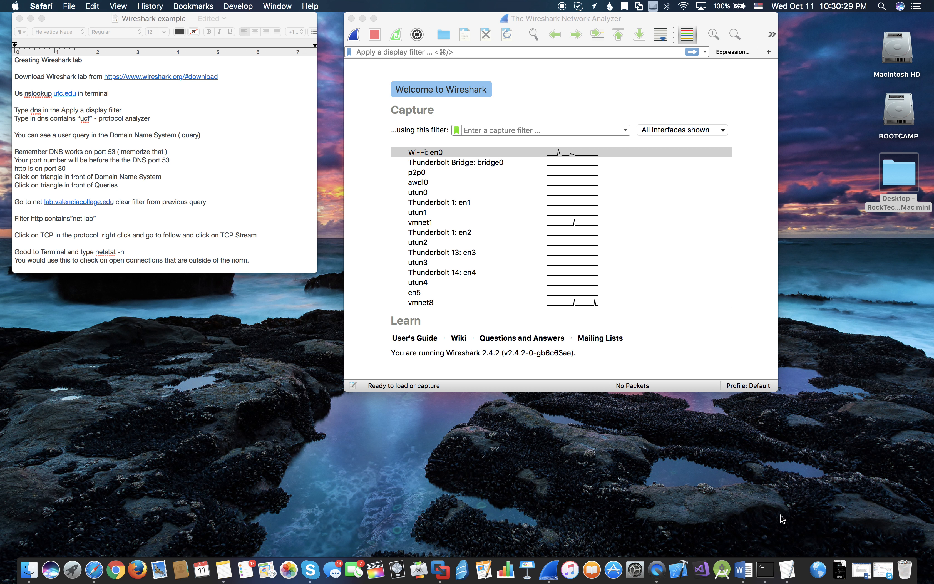
- Switch to Terminal and close its default shell window
click(769, 567)
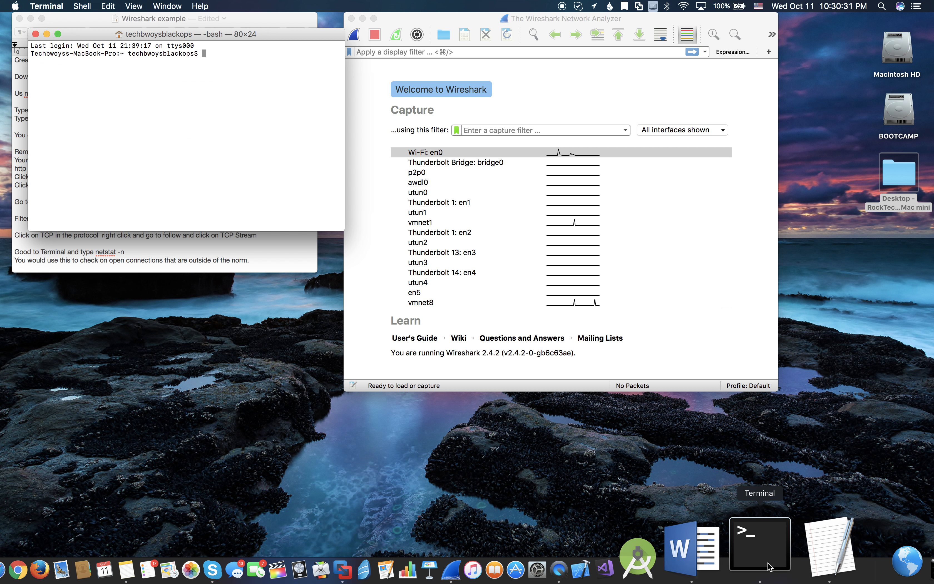
drag(231, 34, 345, 208)
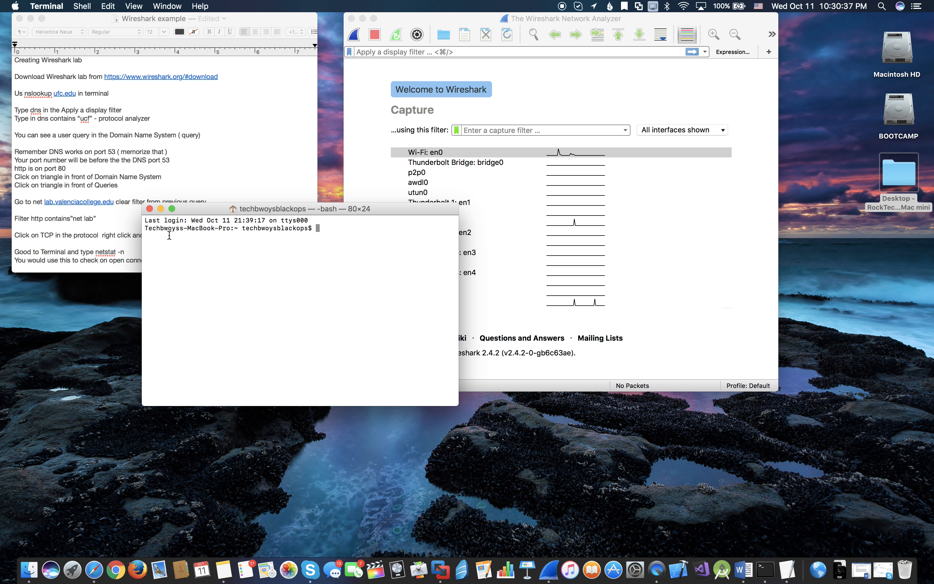
click(149, 208)
click(84, 6)
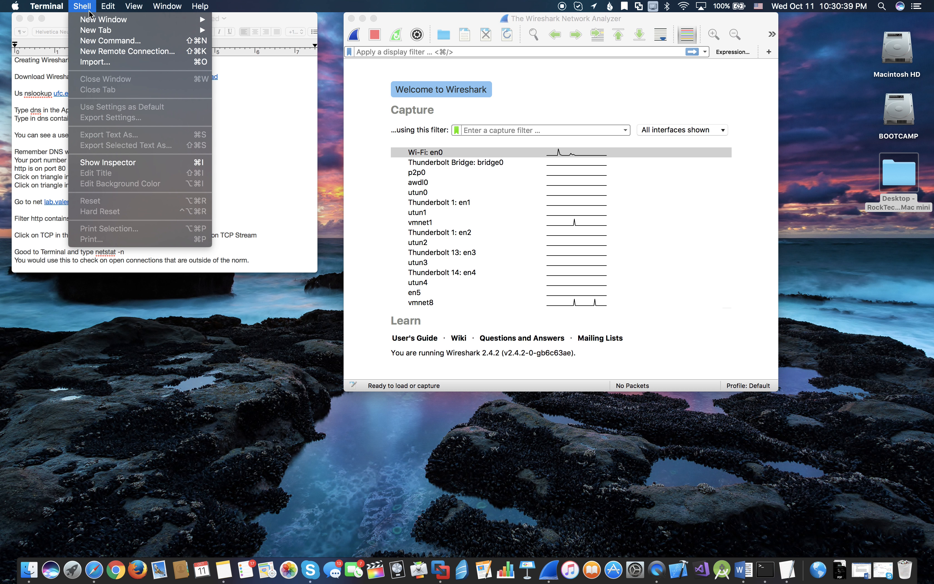
click(92, 21)
click(92, 21)
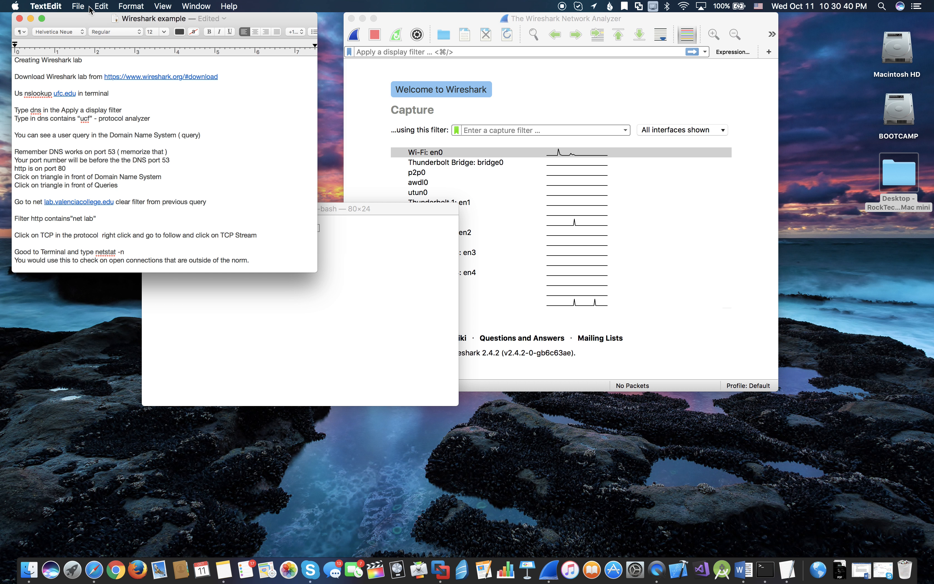
click(253, 326)
click(149, 208)
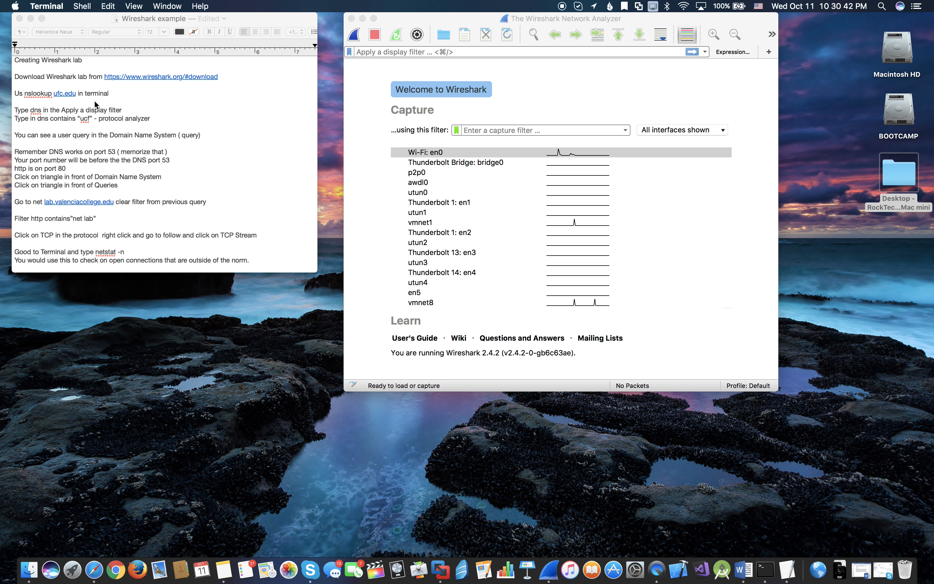
- Open a new Terminal window with the Homebrew profile and arrange it and the Wireshark window clear of the notes
click(82, 5)
mouse_move(133, 23)
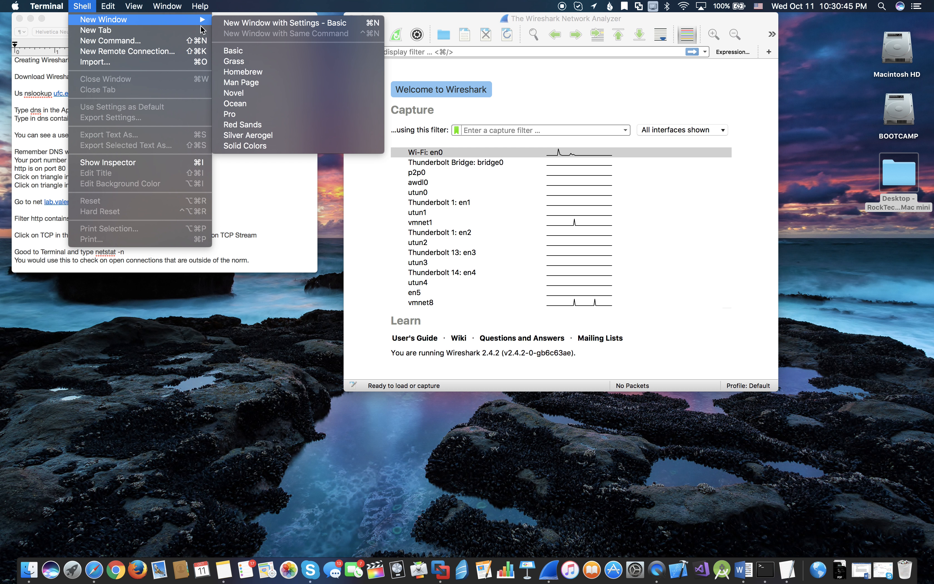
click(256, 72)
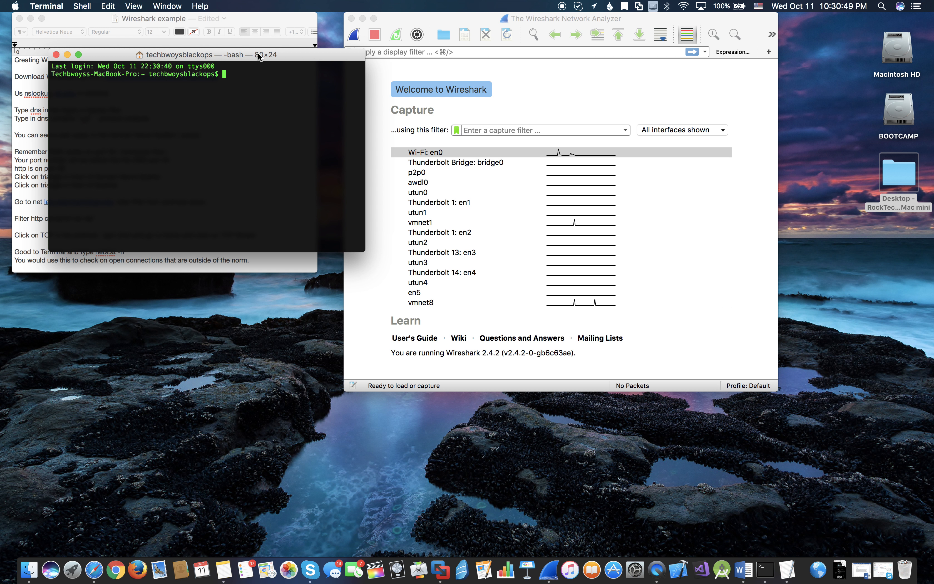
drag(260, 59, 399, 212)
drag(464, 17, 508, 18)
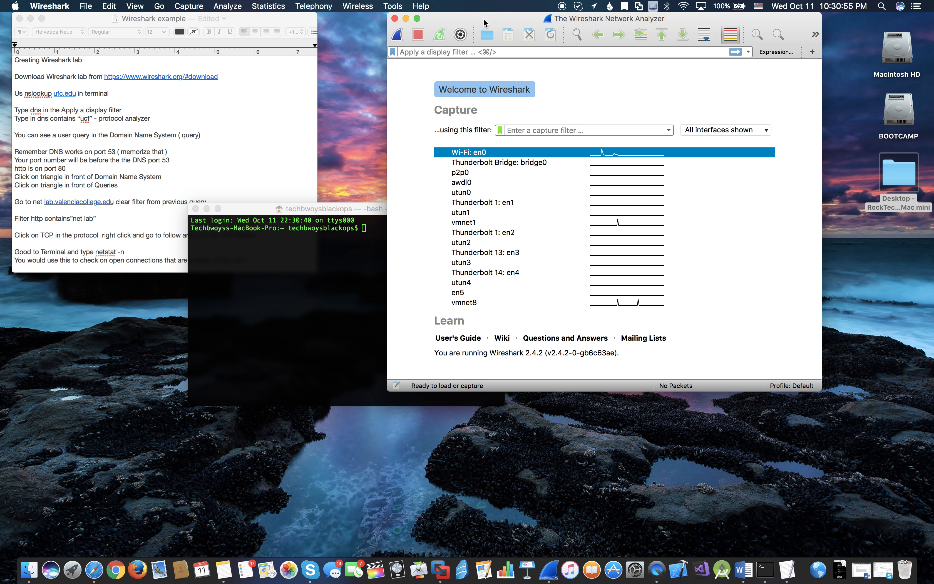
drag(370, 206, 498, 118)
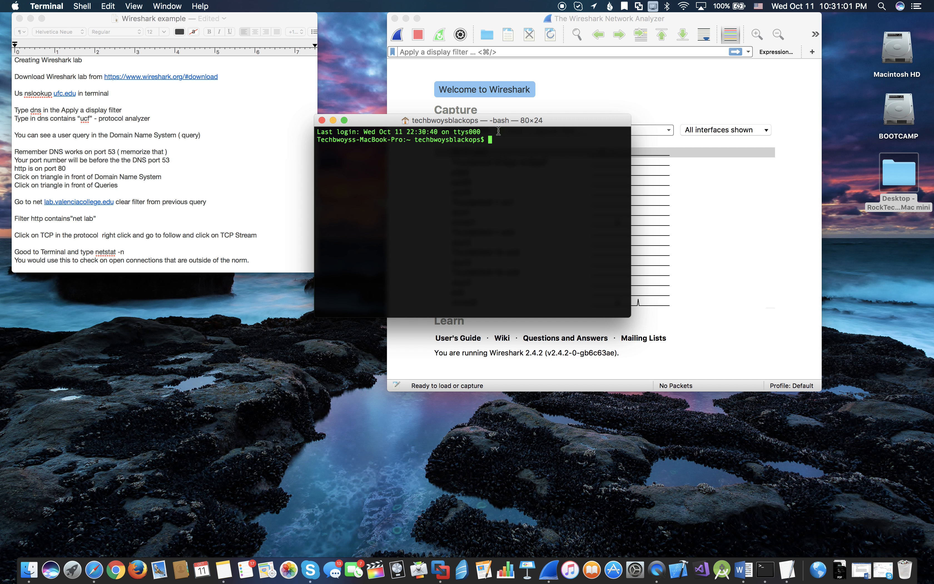
- Run nslookup google.com in Terminal
text(ns)
text(loo)
text(kup)
text( the)
key(BackSpace)
key(BackSpace)
text(google.com)
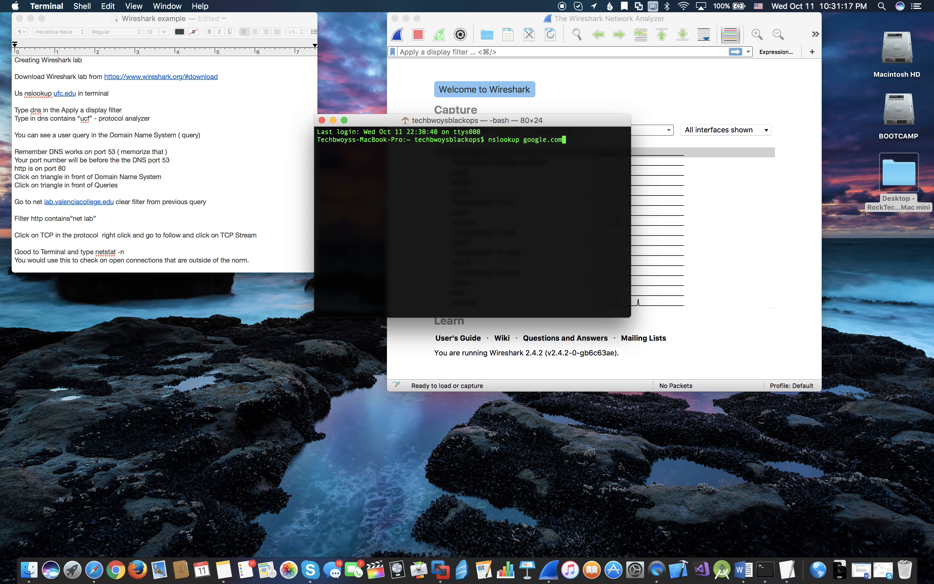
key(Return)
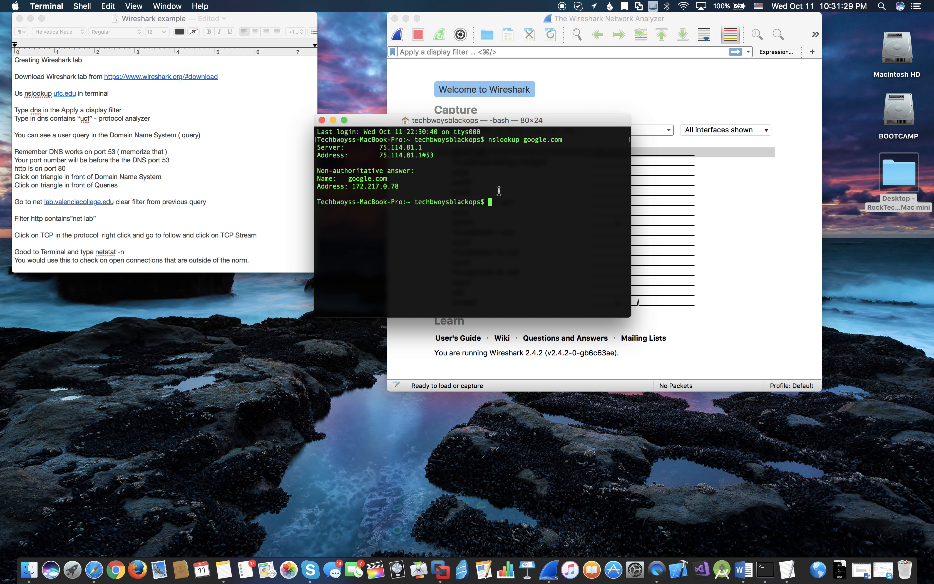
- Run nslookup 9to5mac.com in Terminal
text(nslookup 9to)
text(5mac.com)
key(Return)
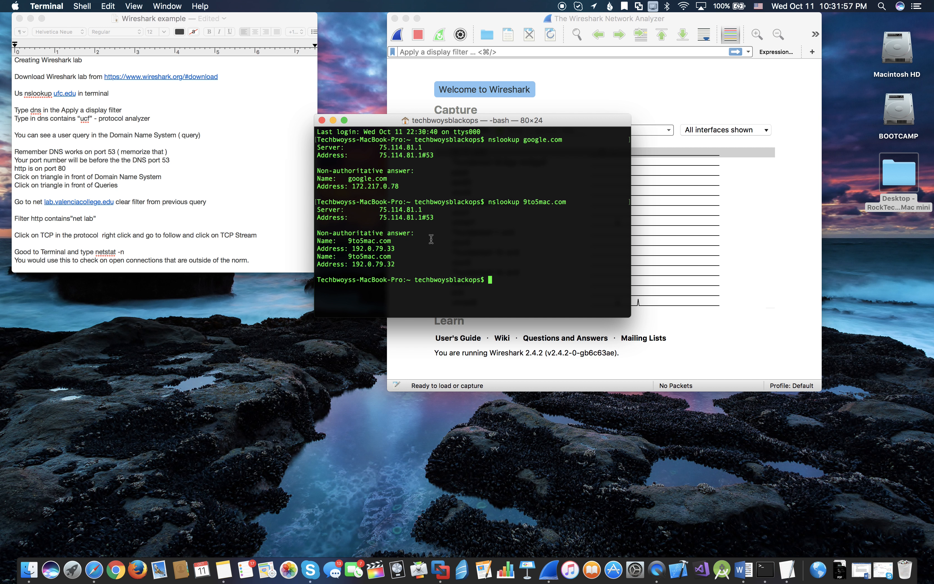
- Run nslookup theverge.com in Terminal and close the shell window
text(nslookup theverge.com)
key(Return)
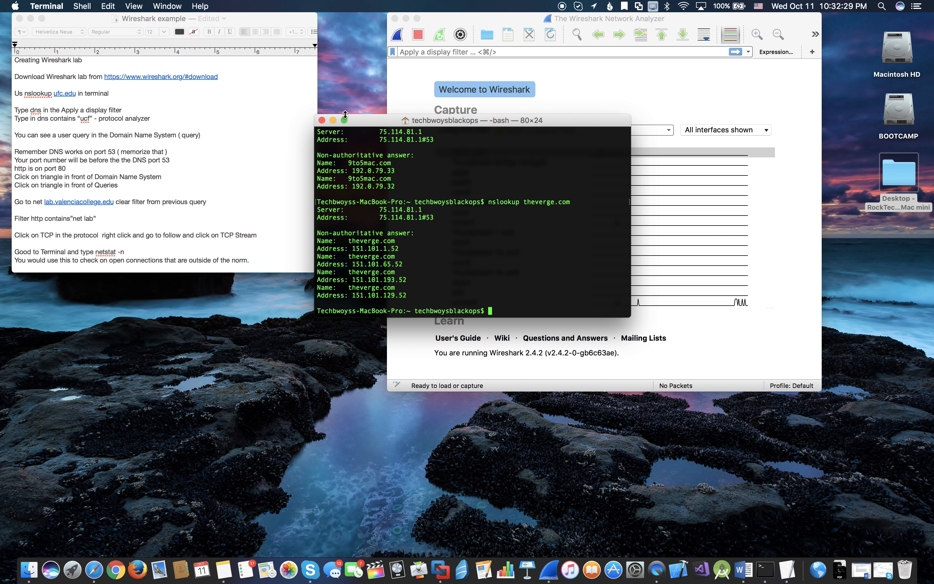
click(323, 121)
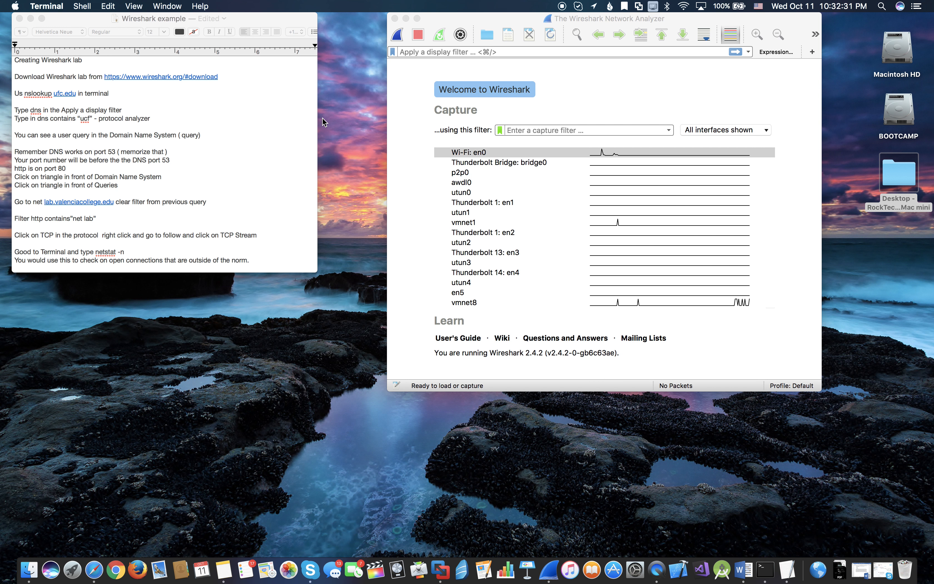
- Move the Wireshark window beside the notes and start a capture on the Wi-Fi: en0 interface from the capture options
drag(497, 19, 432, 13)
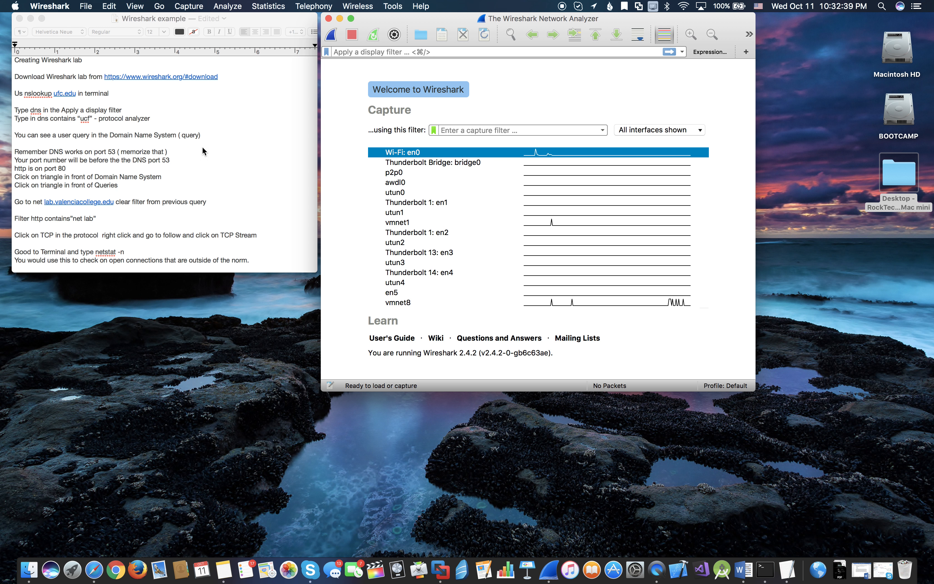
click(395, 35)
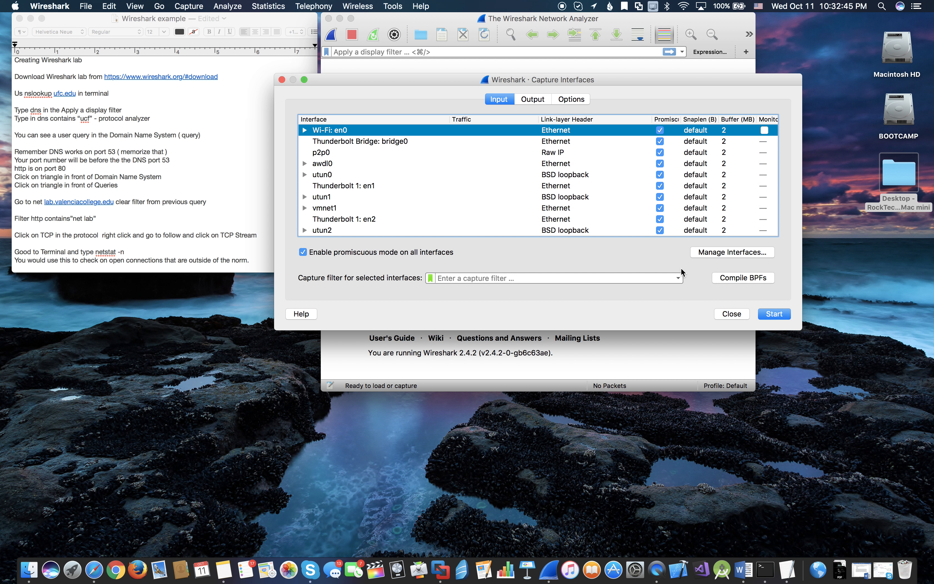
click(723, 311)
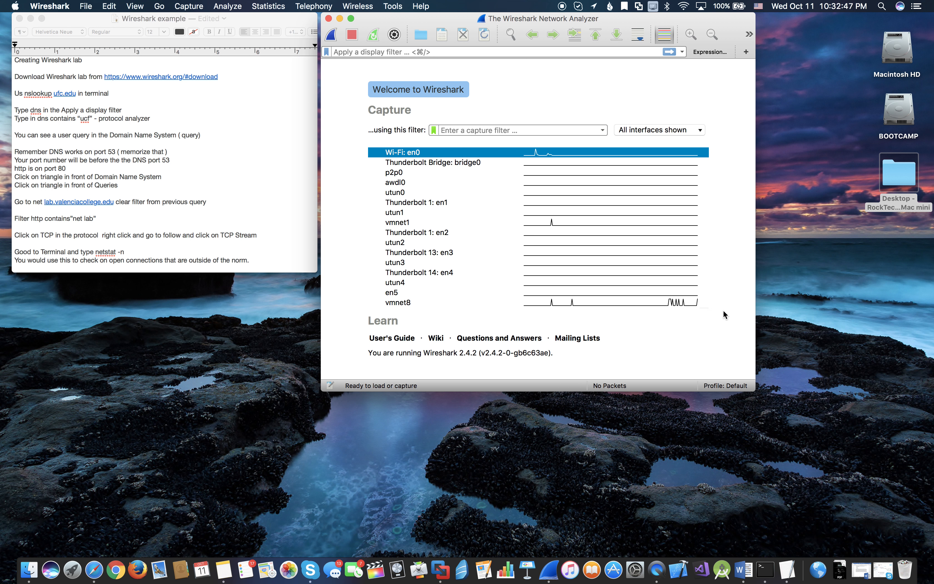
click(442, 51)
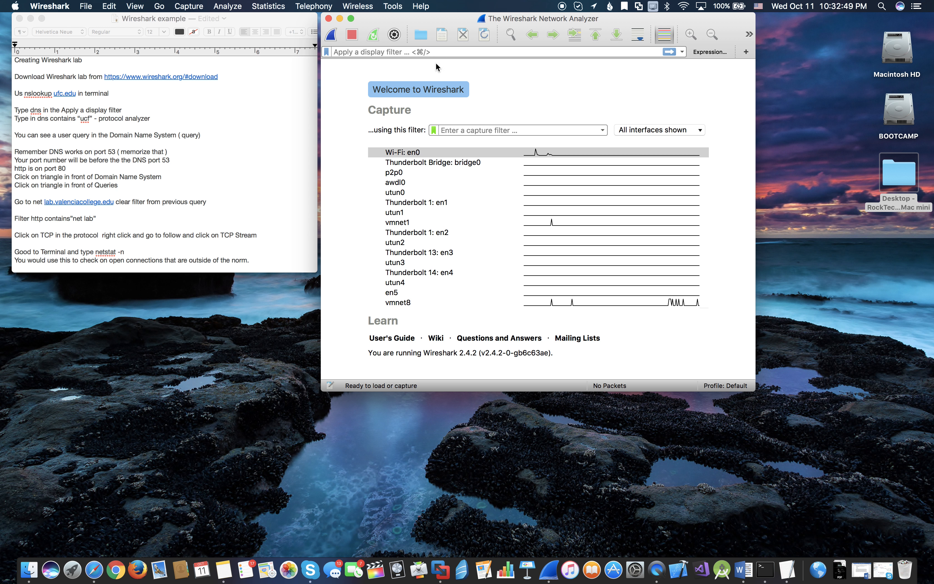
click(189, 6)
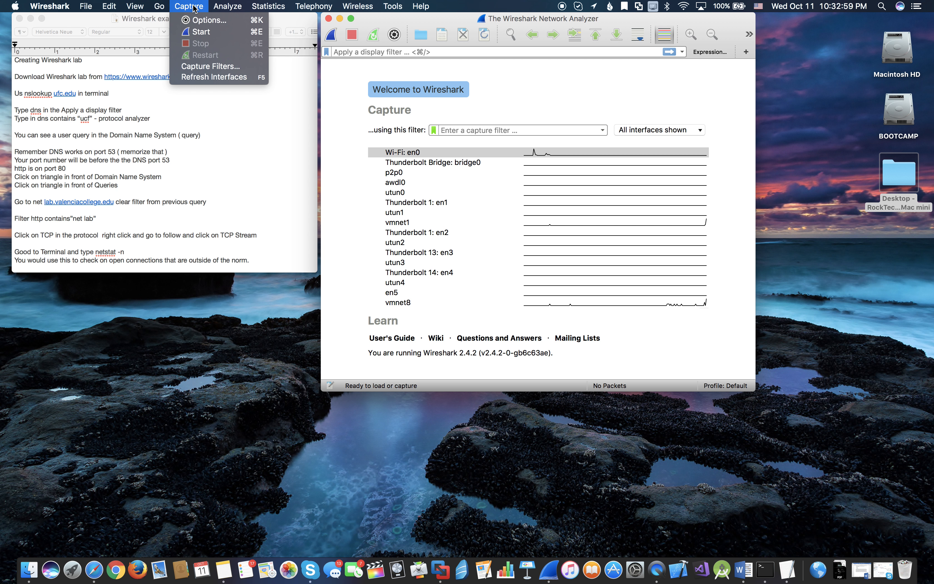
click(196, 19)
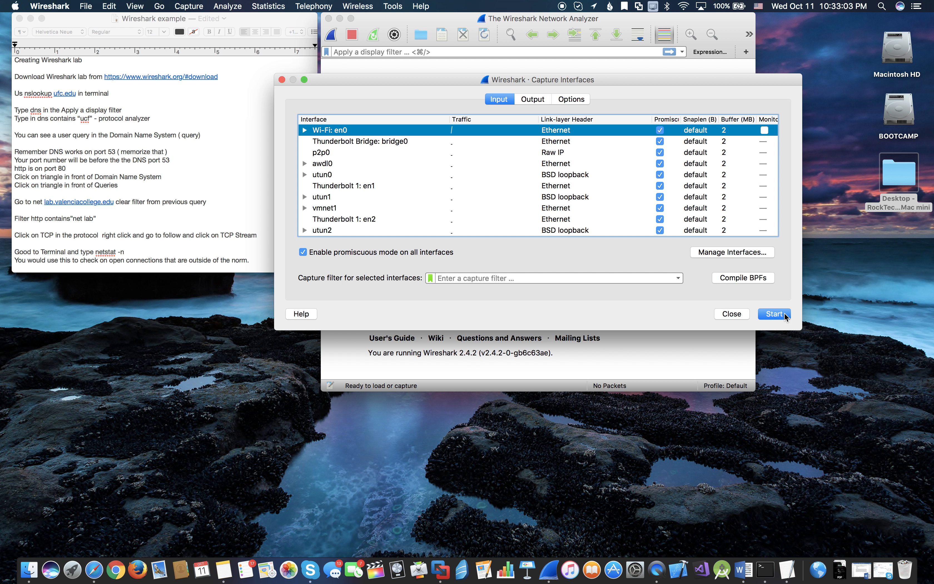
click(774, 314)
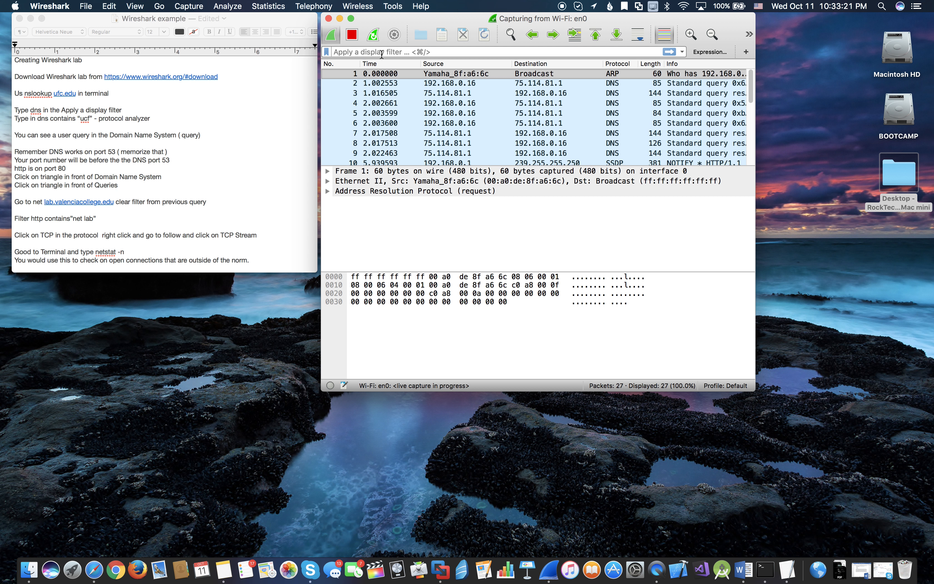
- Apply the display filter dns to the live capture and look through the filtered packets
text(dnd)
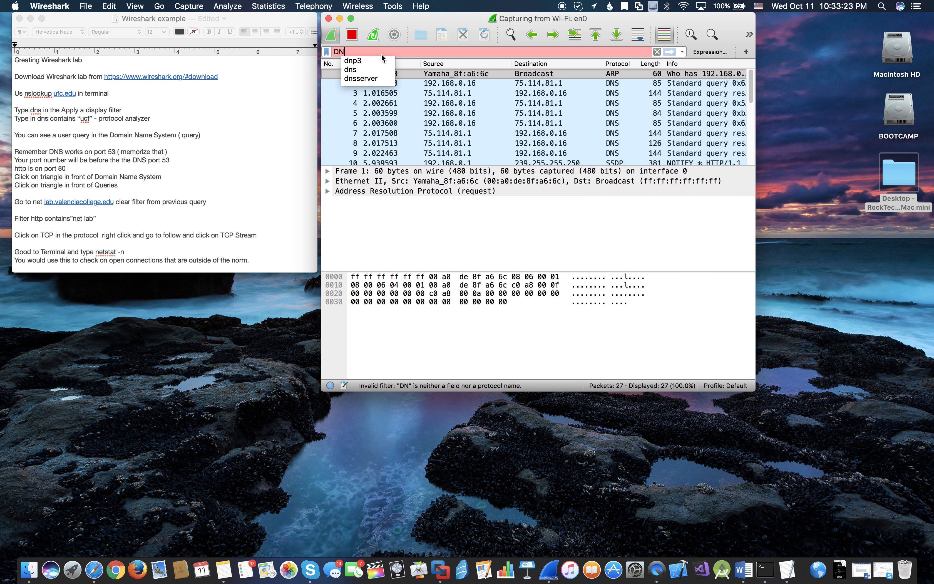
key(BackSpace)
text(s)
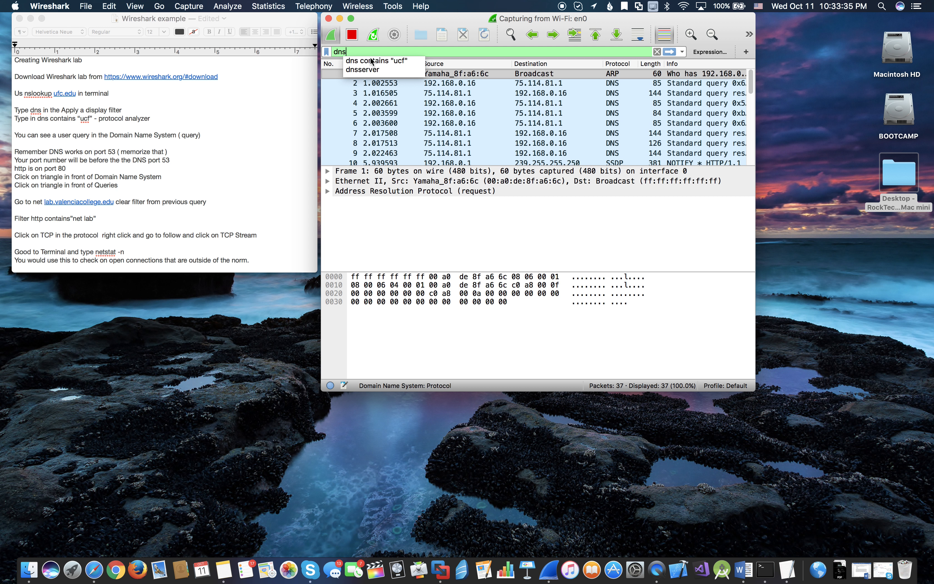
key(Return)
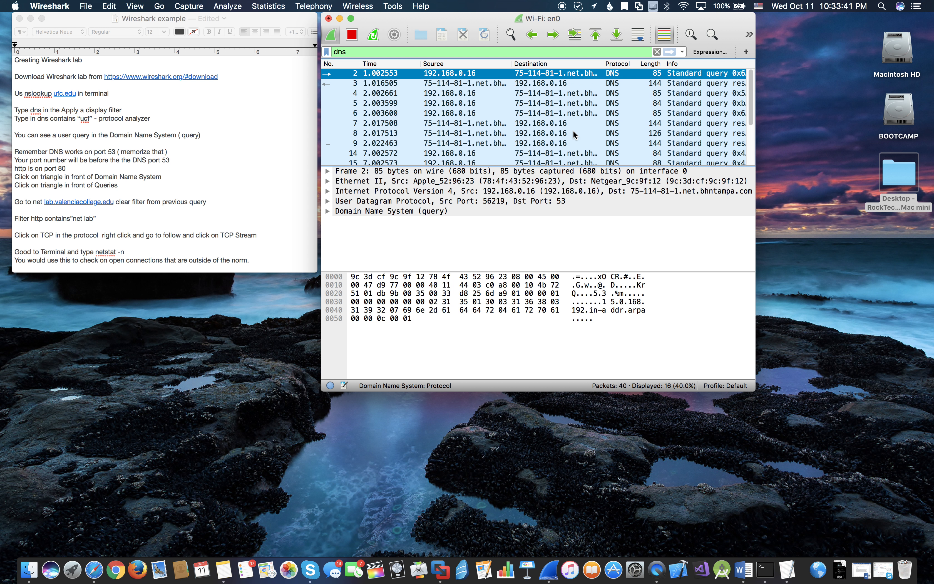
scroll(574, 131, down, 3)
scroll(573, 131, up, 3)
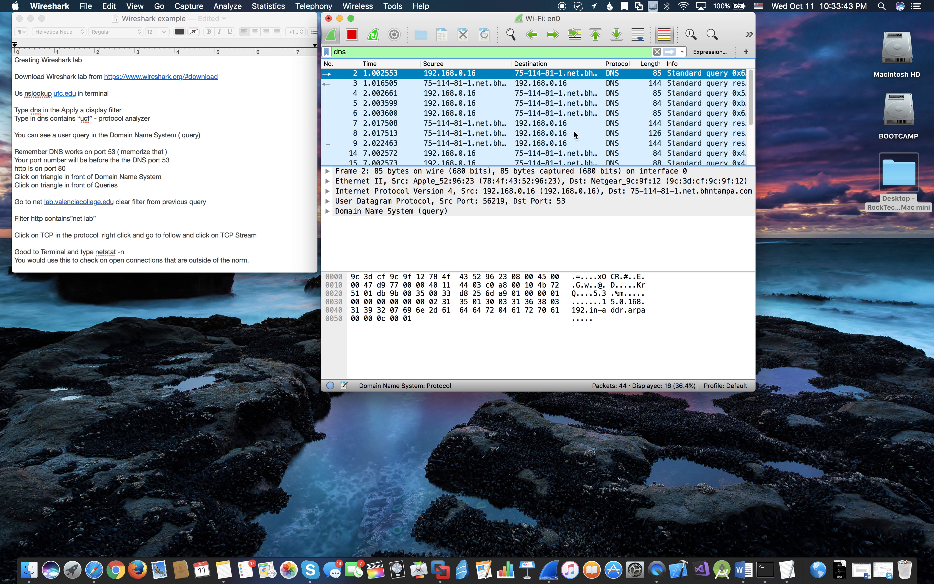
scroll(574, 130, down, 3)
scroll(574, 130, up, 3)
- Extend the display filter to dns contains "theverge" and apply it, with a space before the quoted term
click(418, 52)
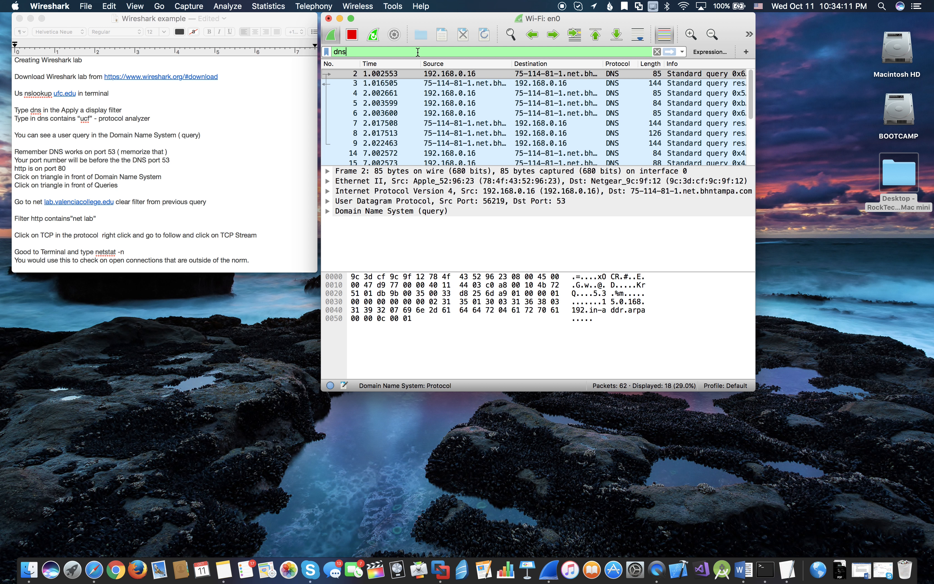
text(co)
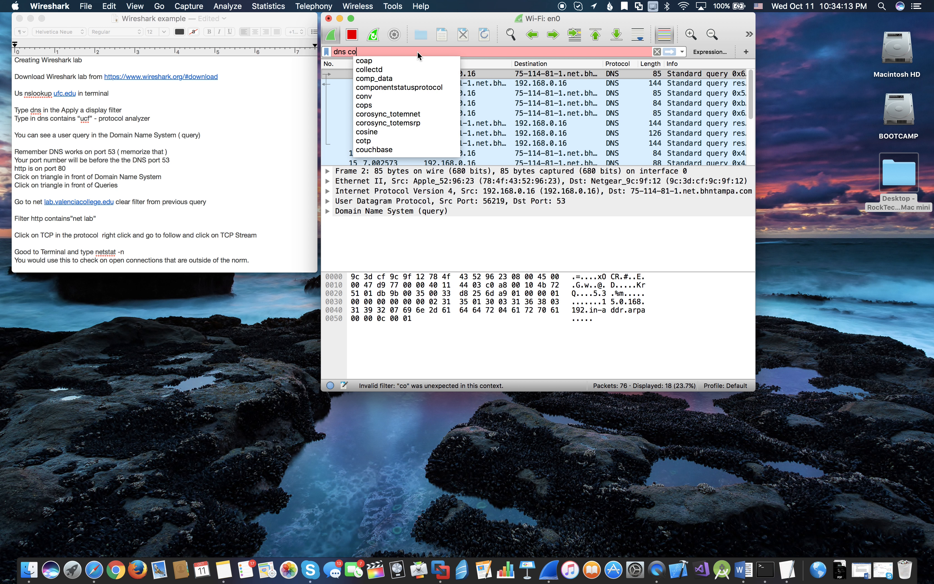
text(ntain)
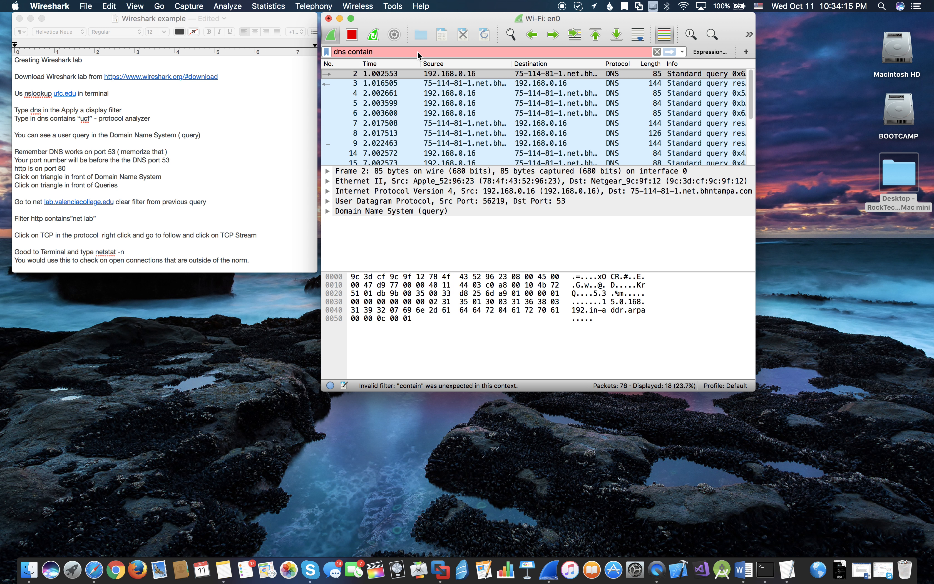
text(s)
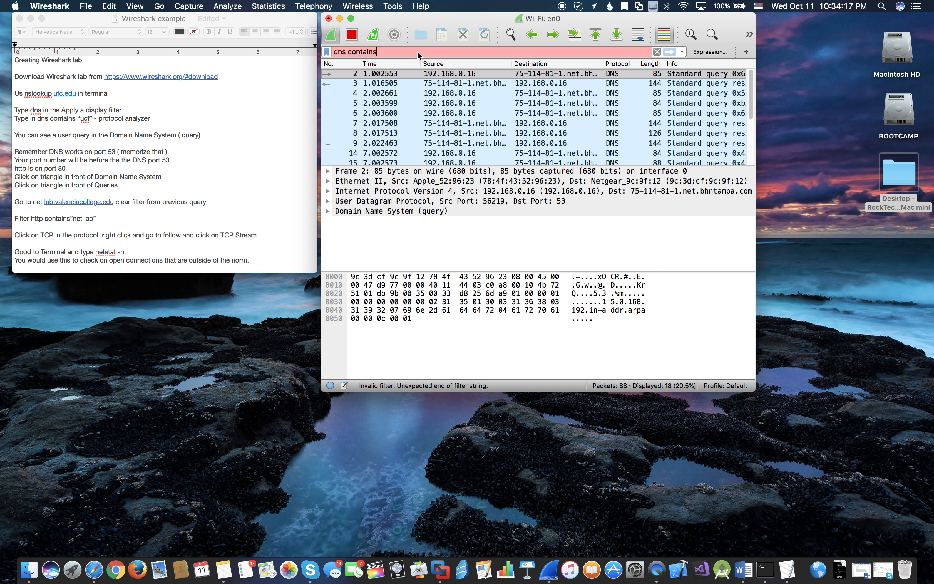
text("theverge)
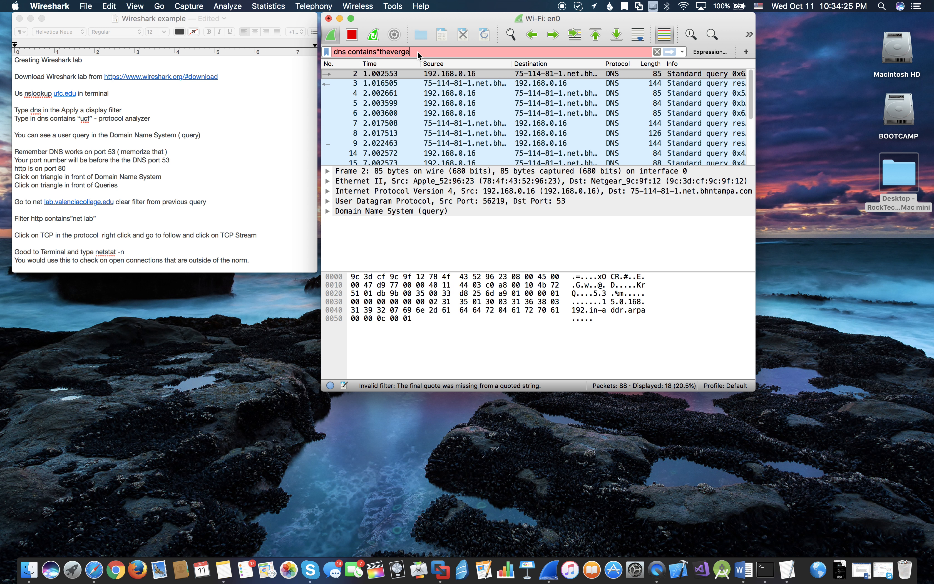
text(.")
key(Return)
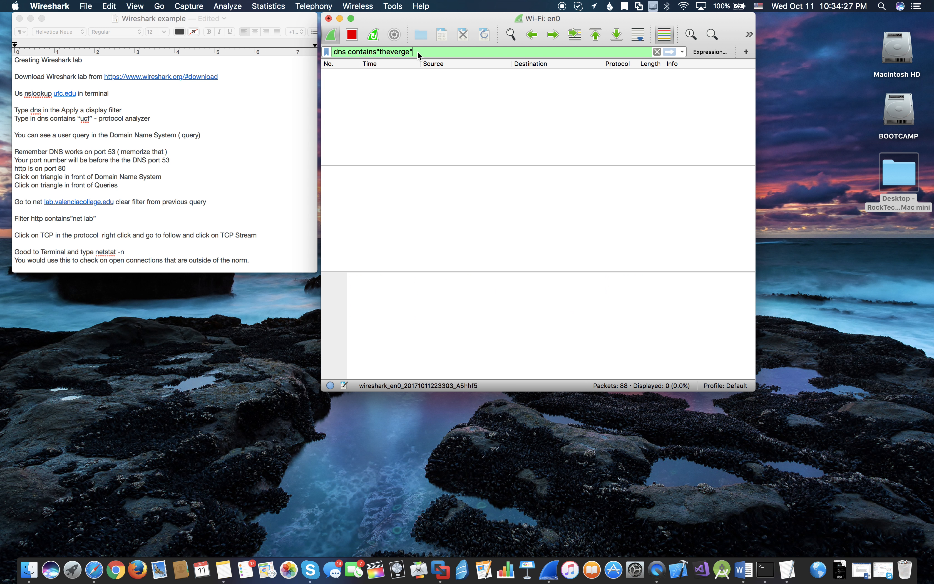
click(378, 52)
key(Return)
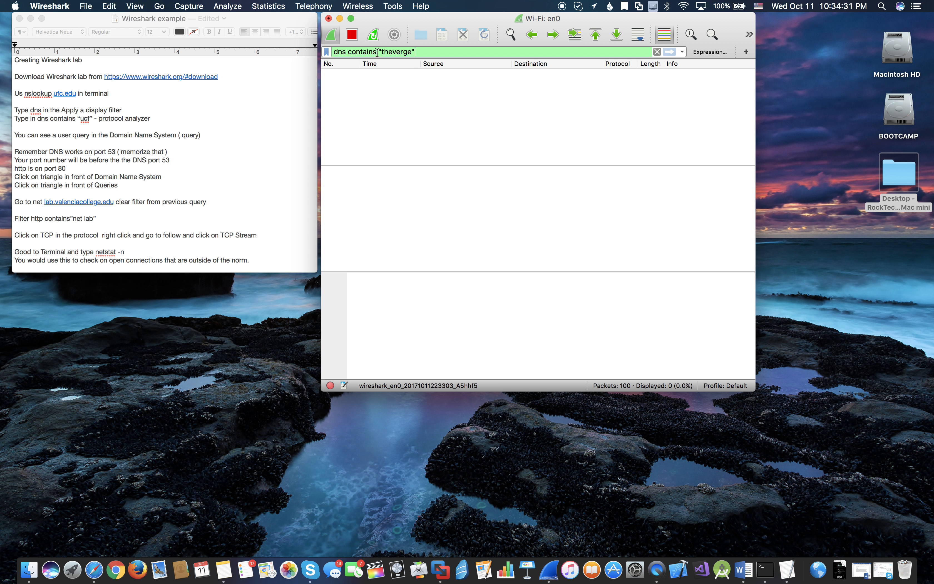
- Change the display filter to dns contains "google" and apply it
click(426, 53)
key(BackSpace)
key(BackSpace)
key(BackSpace)
key(BackSpace)
key(BackSpace)
key(BackSpace)
key(BackSpace)
key(BackSpace)
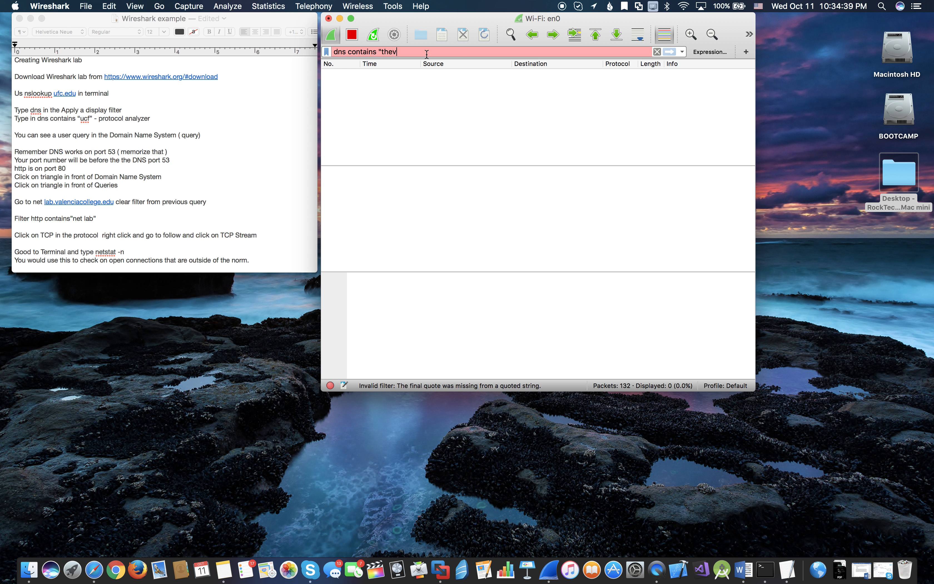
key(BackSpace)
text(google")
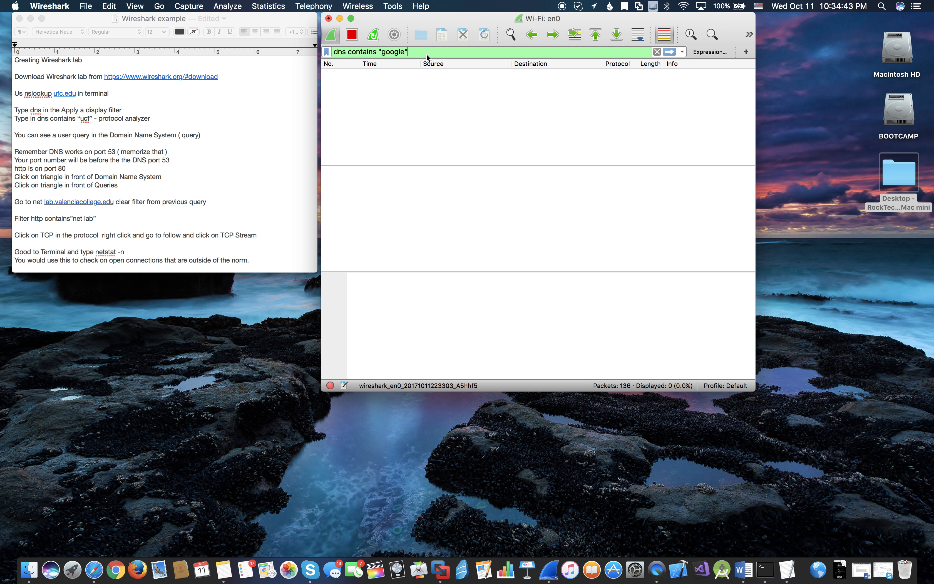
key(Return)
- Replace the search term so the display filter reads dns contains "ucf" and apply it
key(BackSpace)
key(BackSpace)
key(BackSpace)
key(BackSpace)
key(BackSpace)
key(BackSpace)
key(BackSpace)
key(BackSpace)
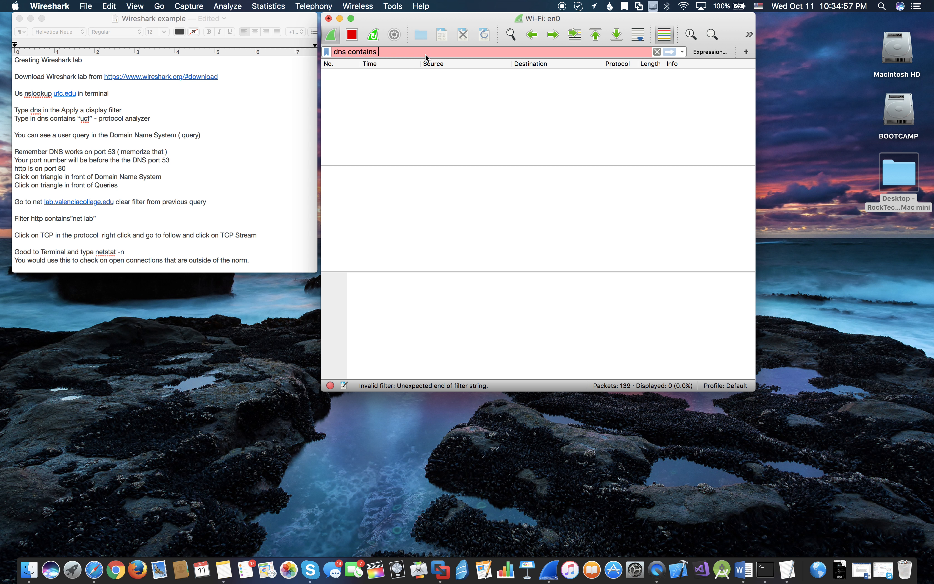
text("ucf")
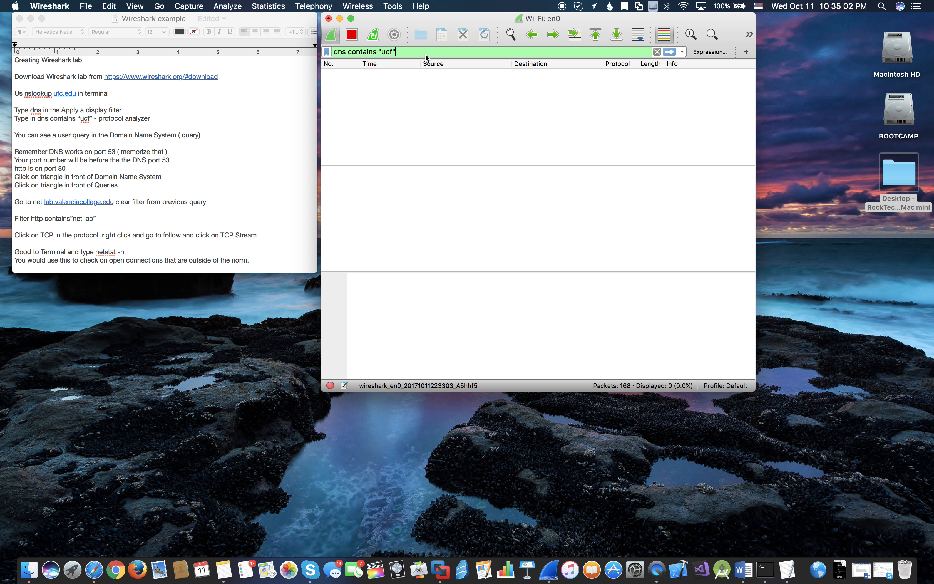
key(Return)
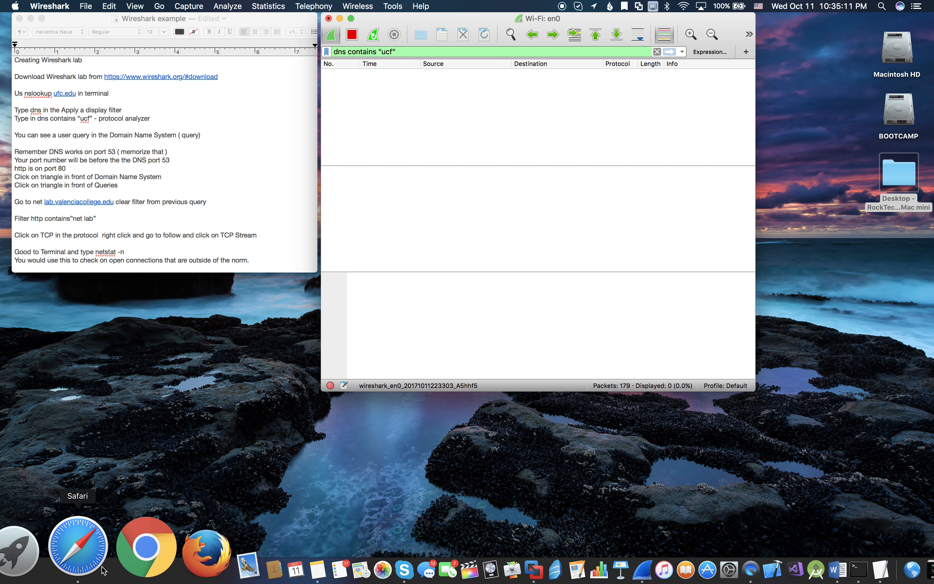
- Remove the quoted search term from the Wireshark display filter, leaving only dns contains
click(97, 557)
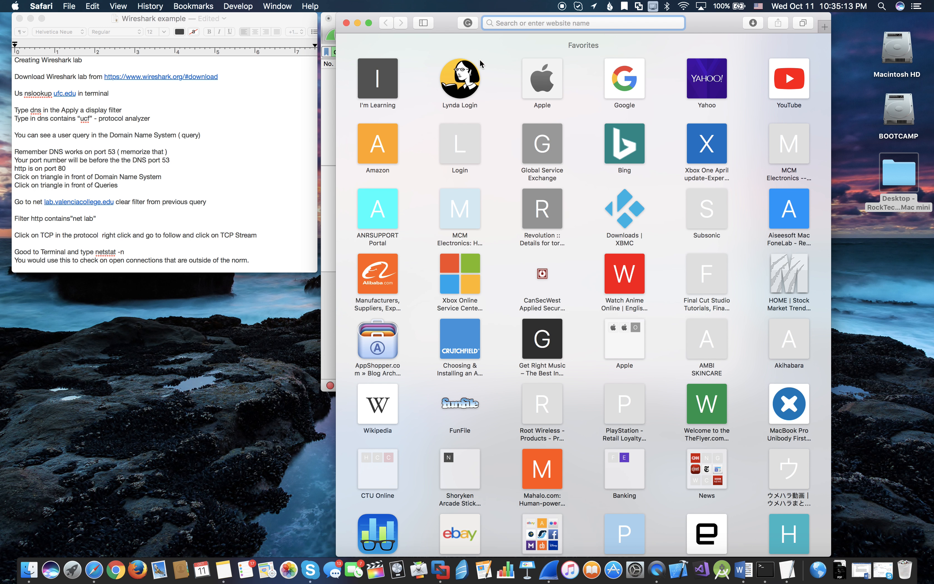
click(346, 23)
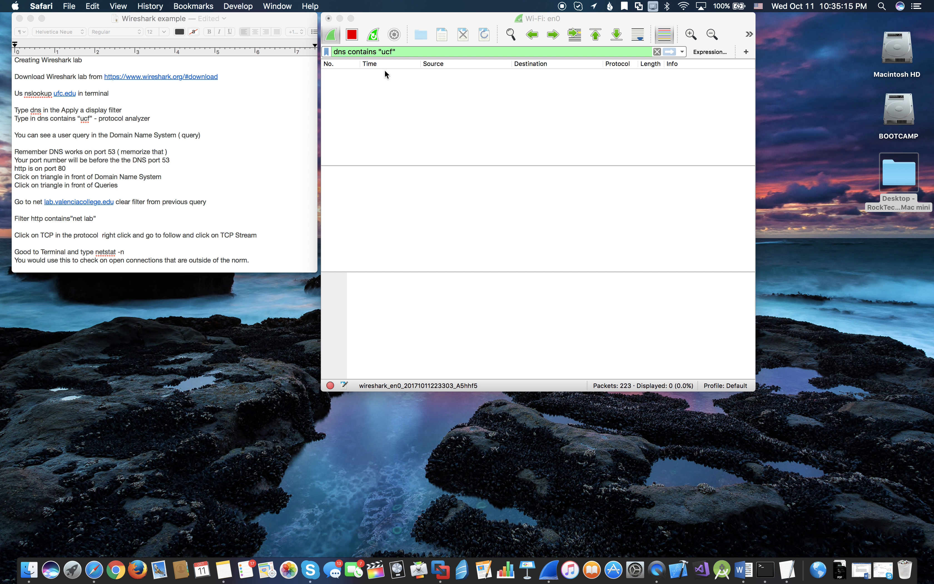
click(406, 50)
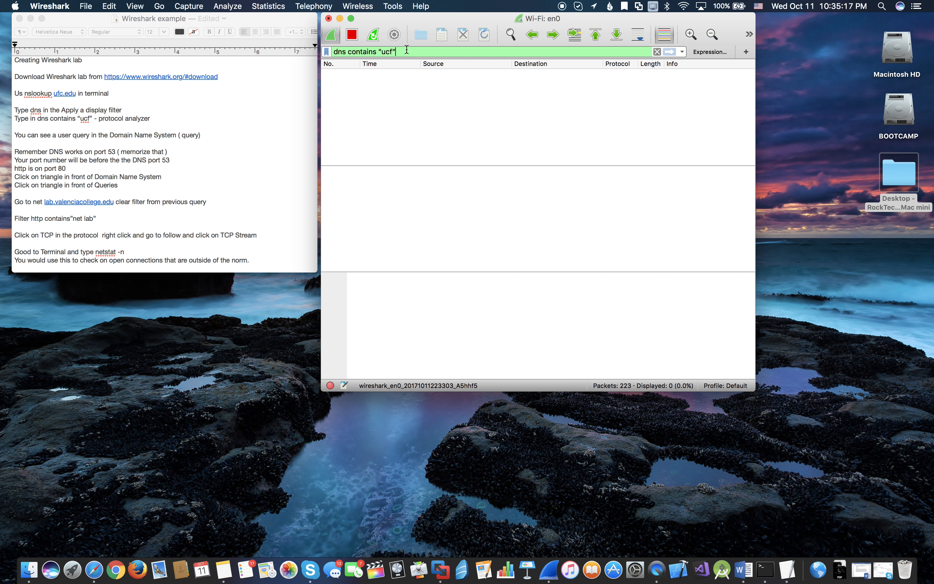
key(BackSpace)
key(BackSpace)
key(BackSpace)
key(BackSpace)
text(app)
key(BackSpace)
key(BackSpace)
key(BackSpace)
key(BackSpace)
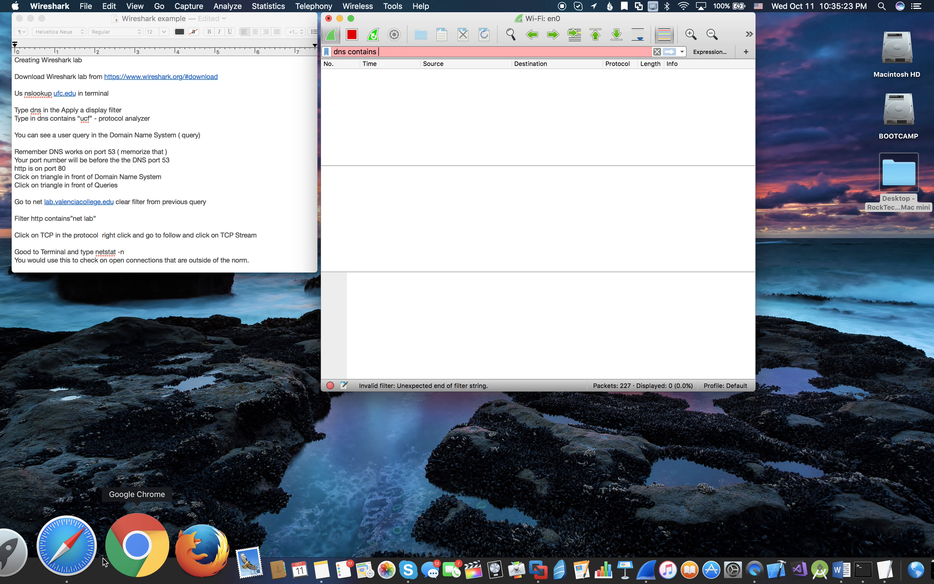
click(63, 548)
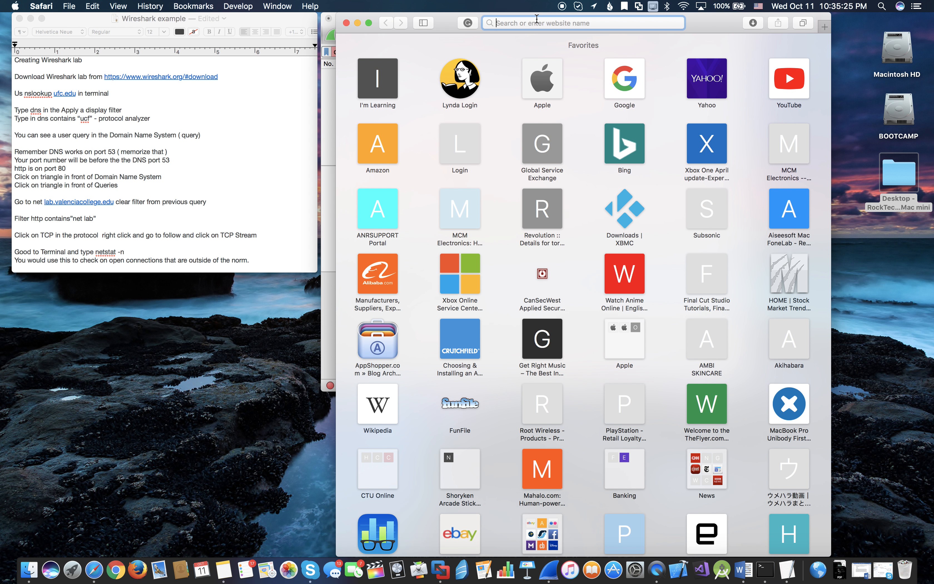
text(apple.com)
key(Return)
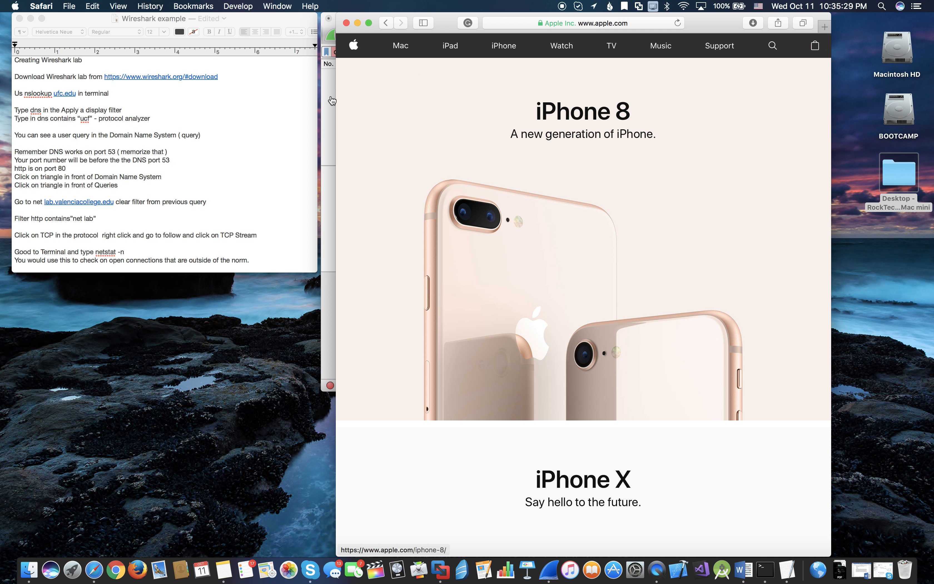
click(331, 100)
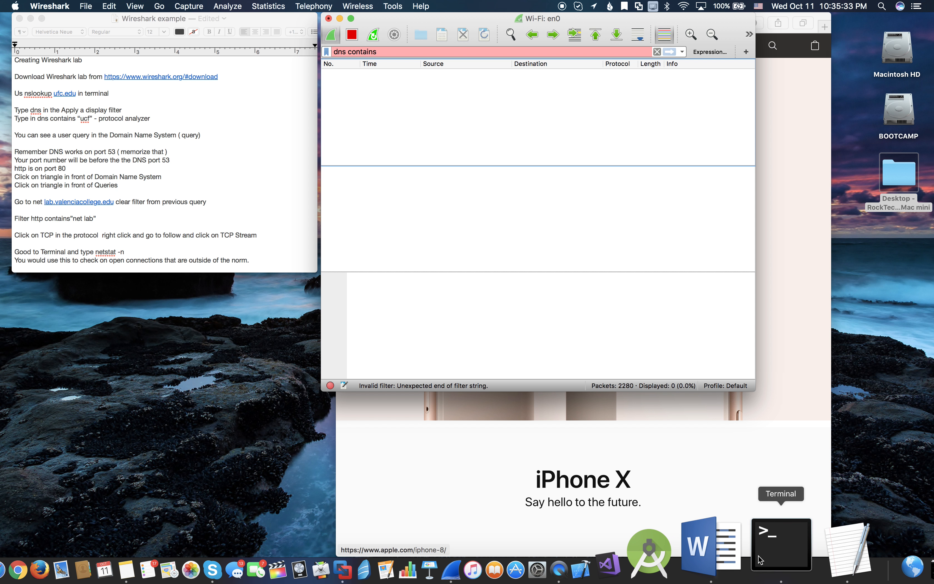
- Switch to Terminal and run nslookup apple.com
click(782, 549)
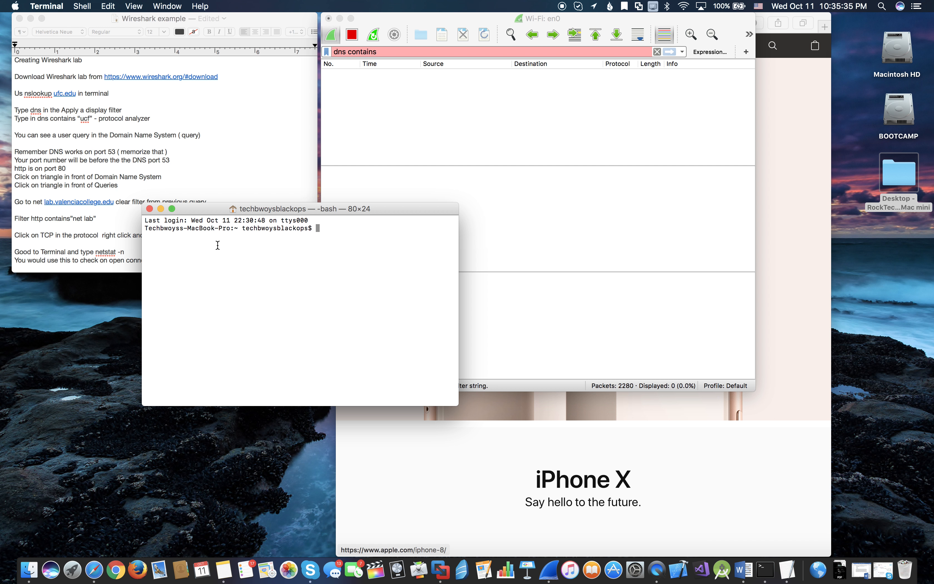
text(nslookup apple.com)
key(Return)
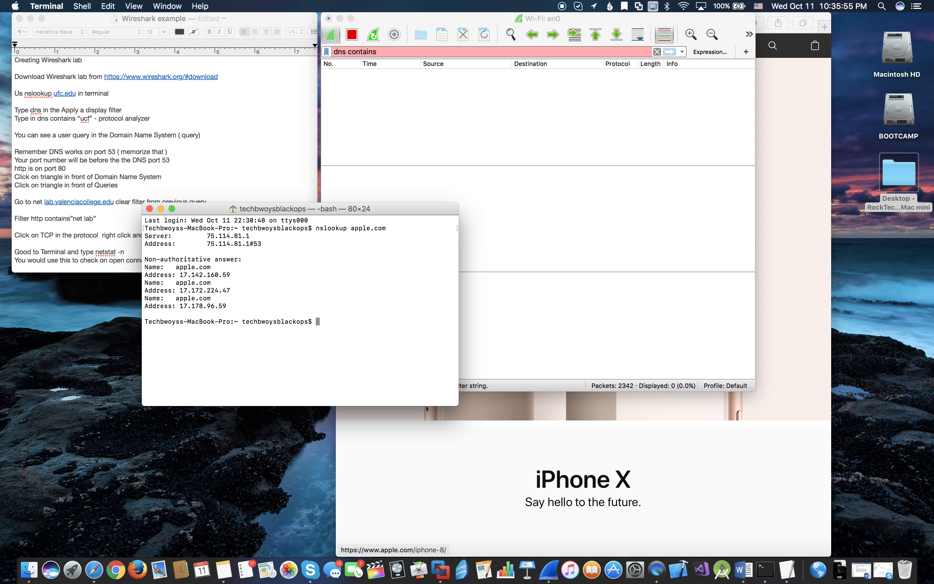
- Switch to Wireshark, complete the display filter as dns contains "apple" and apply it
click(432, 167)
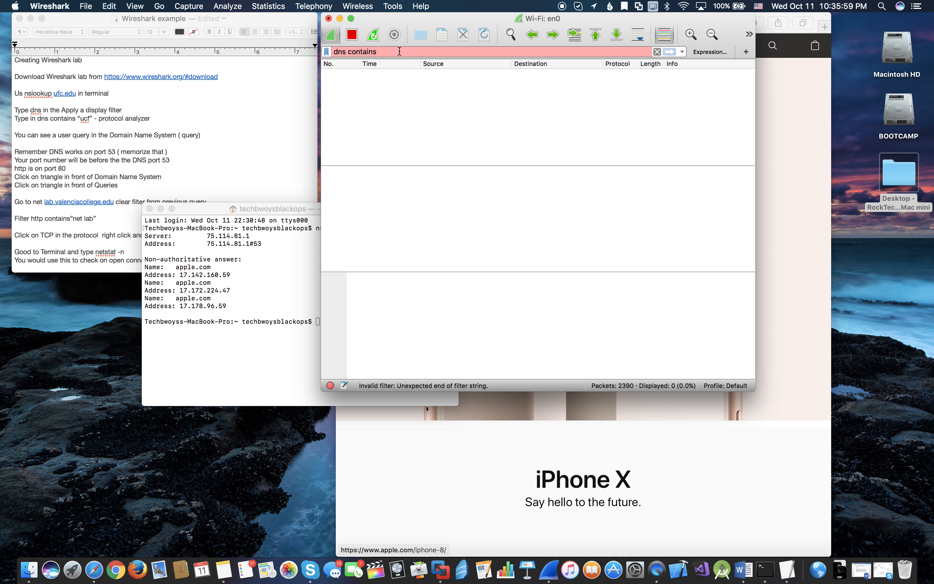
text("a)
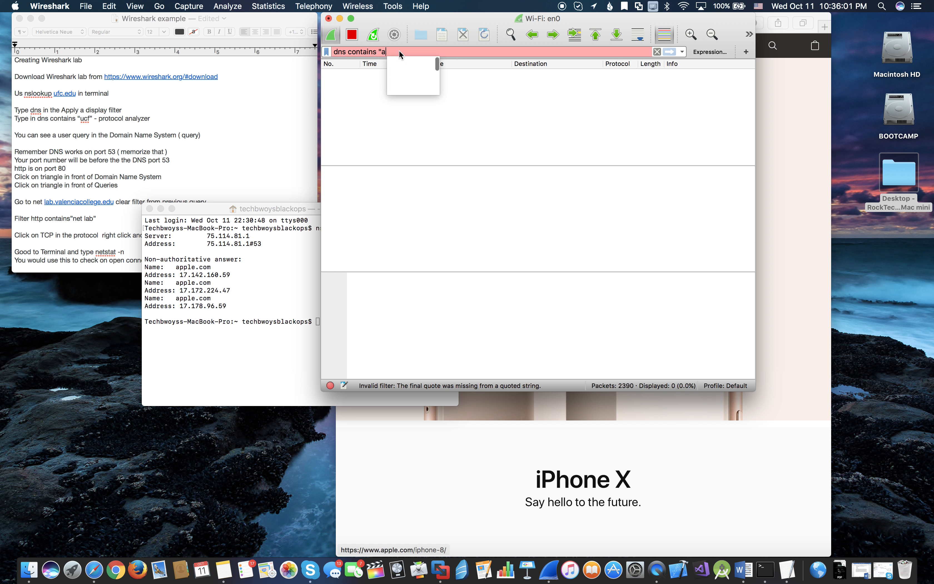
text(pple")
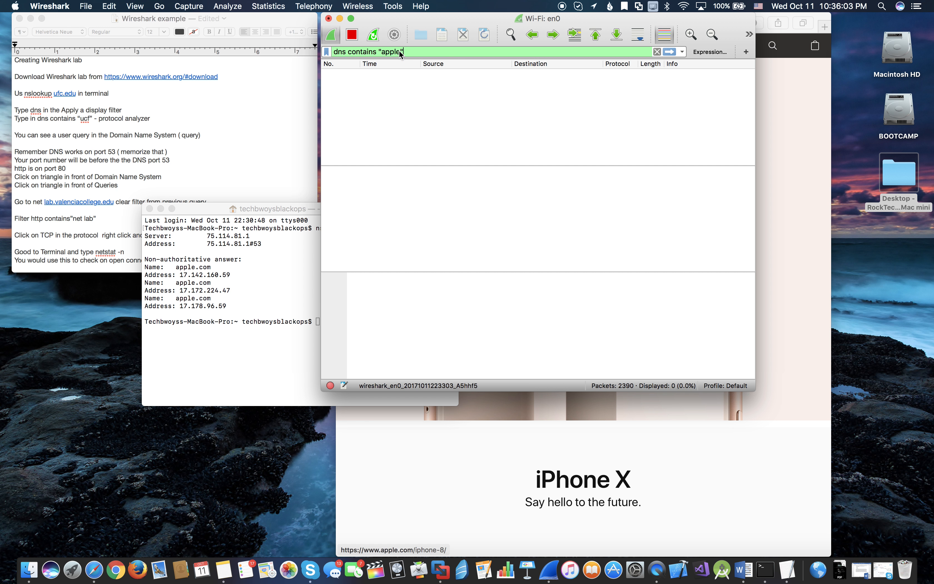
key(Return)
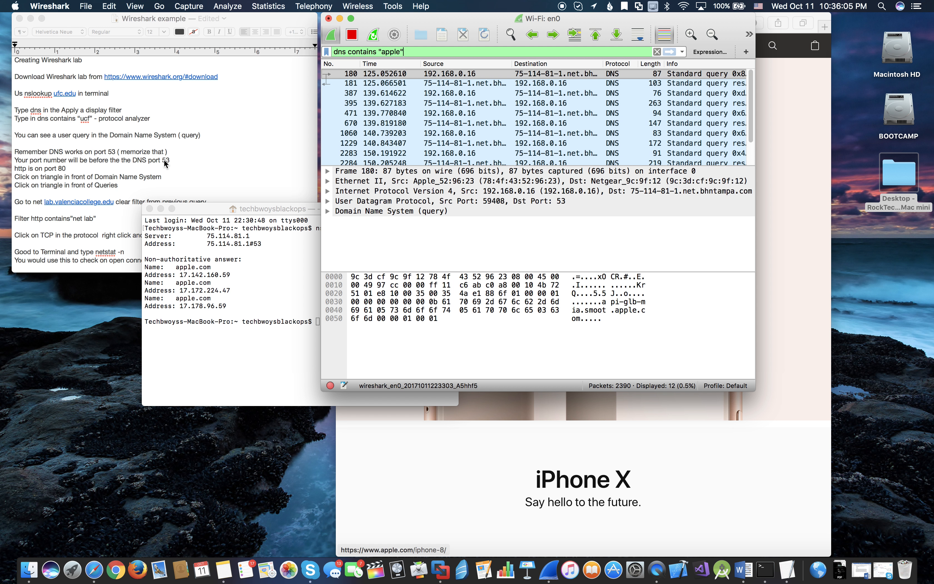
- Close the Terminal window and look through the filtered DNS packets in the Wireshark packet list
click(150, 209)
scroll(521, 109, down, 3)
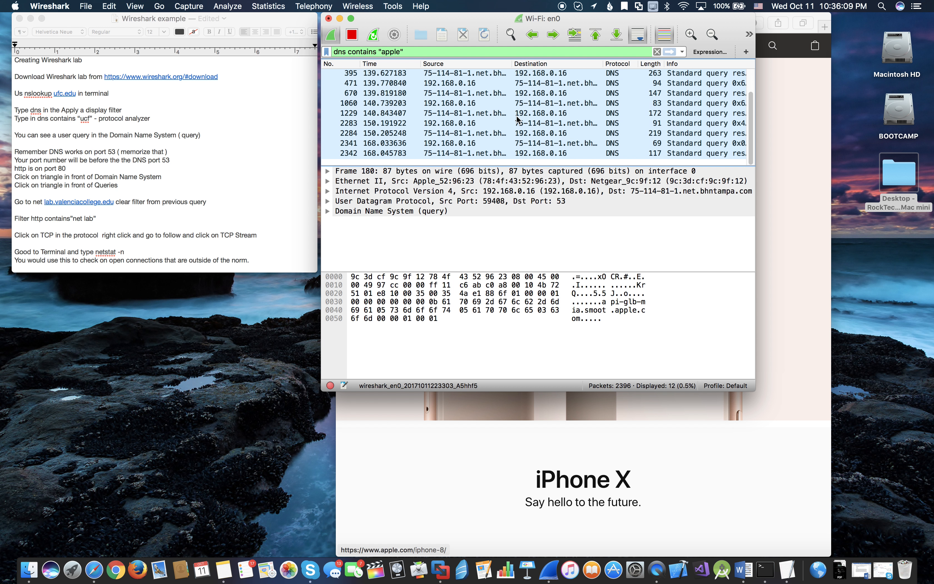
scroll(516, 116, up, 3)
scroll(516, 115, down, 3)
scroll(516, 115, up, 3)
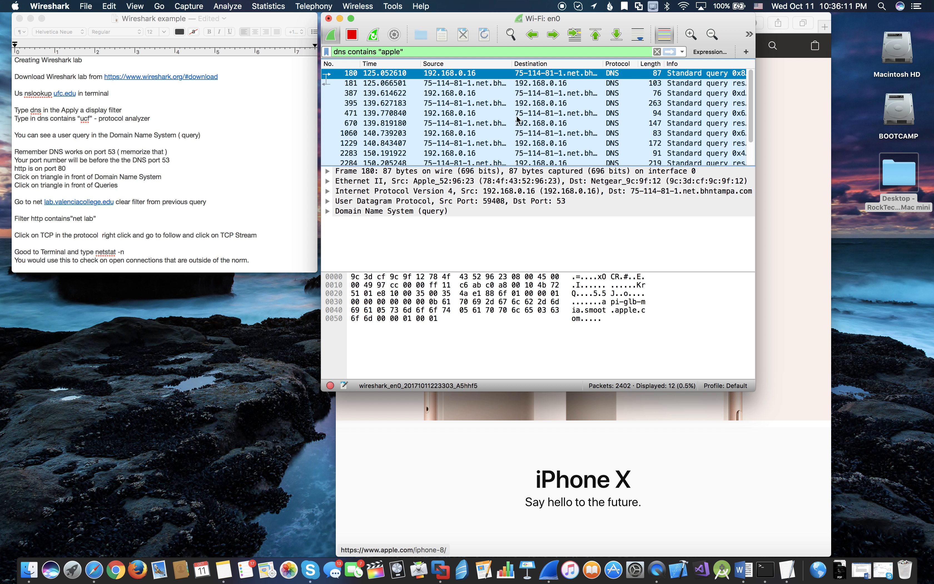
- Expand the Domain Name System section of packet 180, its Queries node and the api-glb-mia.smoot.apple.com entry to inspect the query details
click(326, 210)
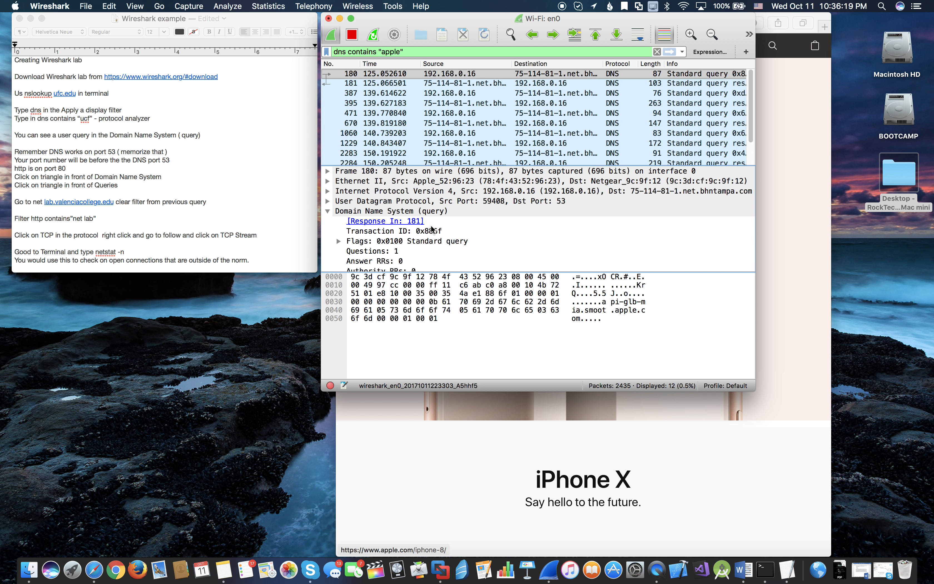
scroll(439, 225, right, 2)
scroll(439, 229, down, 2)
scroll(439, 229, left, 2)
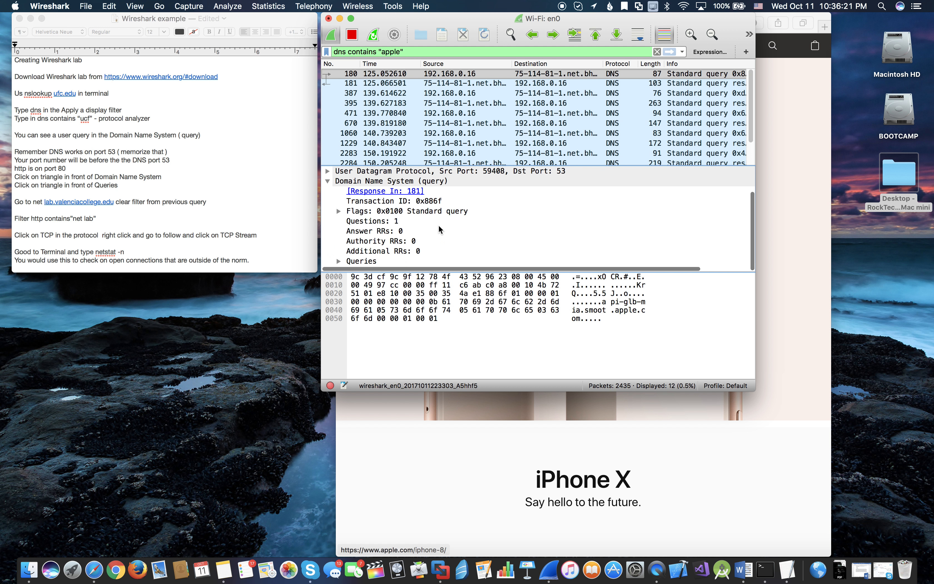
click(339, 261)
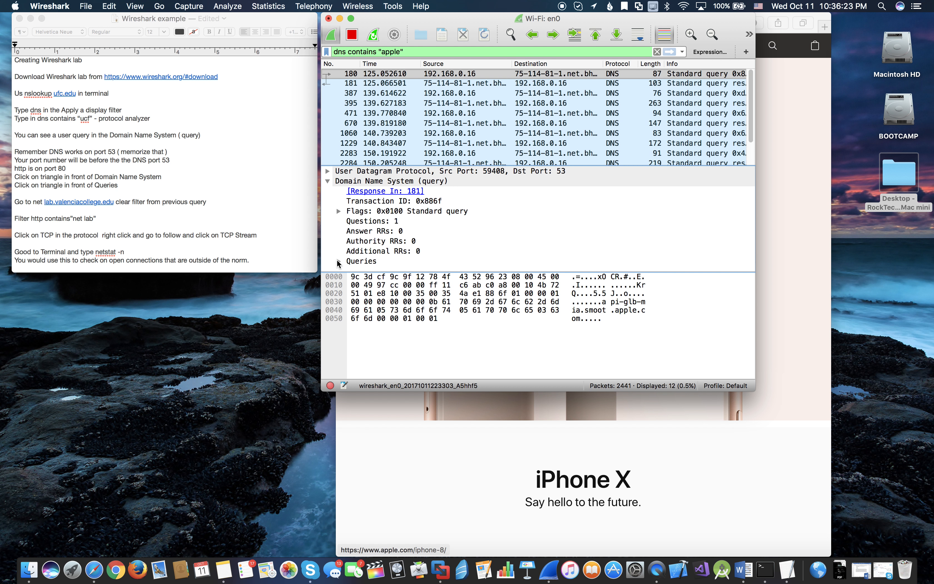
scroll(401, 246, down, 1)
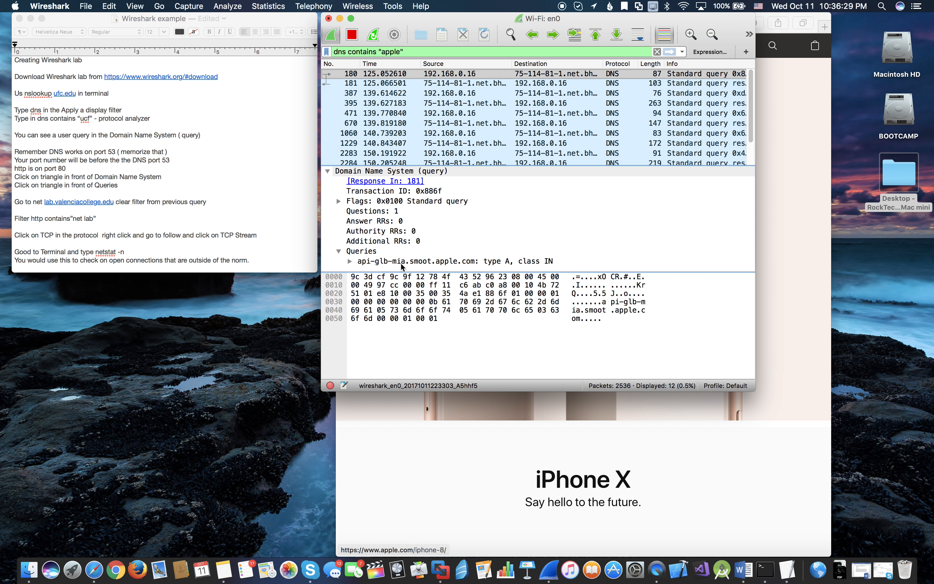
click(350, 261)
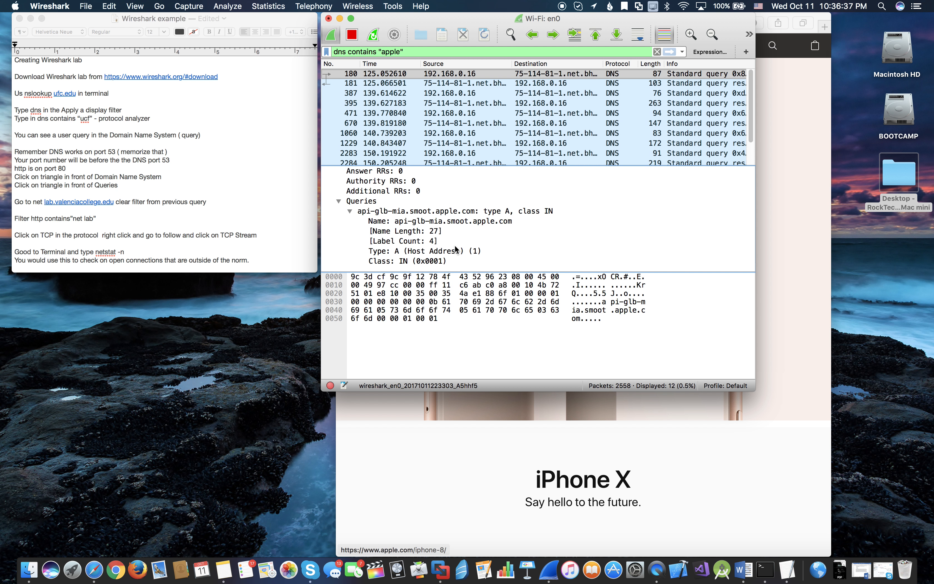
mouse_move(439, 19)
mouse_down()
mouse_move(408, 81)
mouse_move(349, 106)
mouse_move(475, 90)
mouse_move(440, 15)
mouse_up()
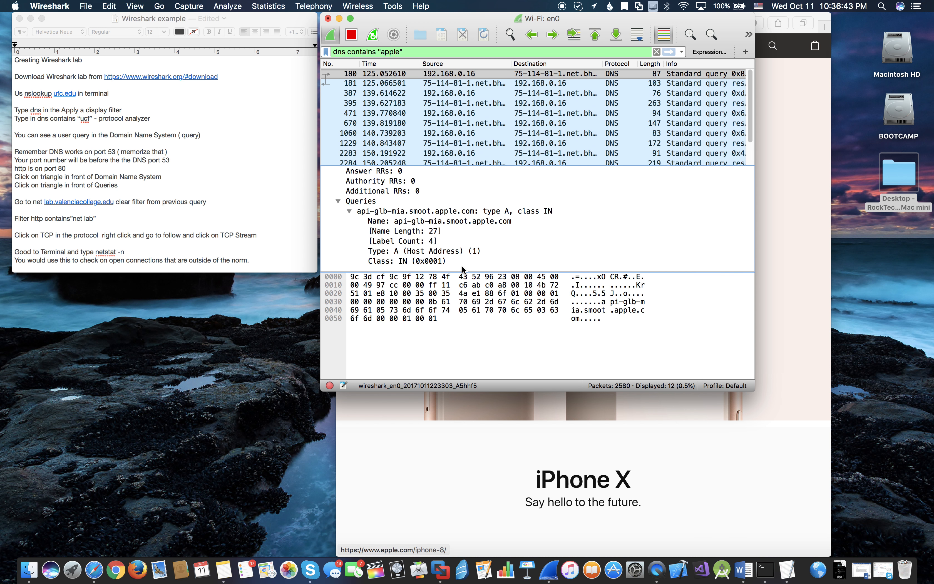
- Run nslookup apple.com in a new Terminal window, move the window aside to read the output, and close it
click(769, 570)
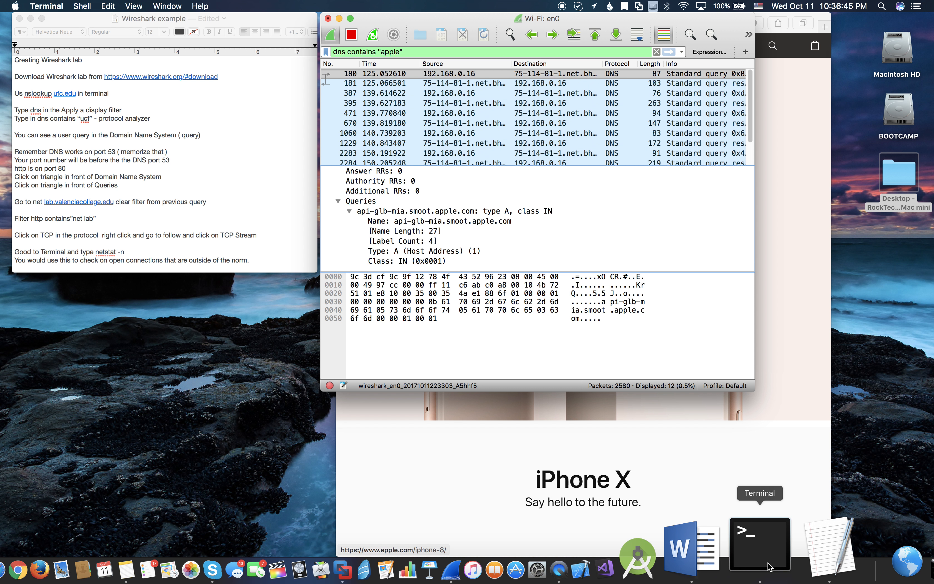
text(nslookup apple.com)
key(Return)
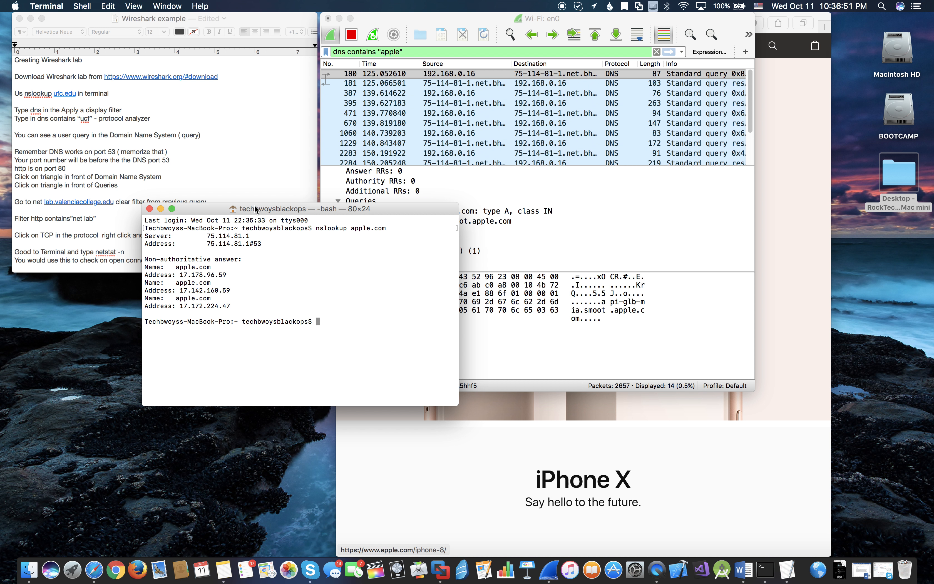
drag(254, 209, 140, 211)
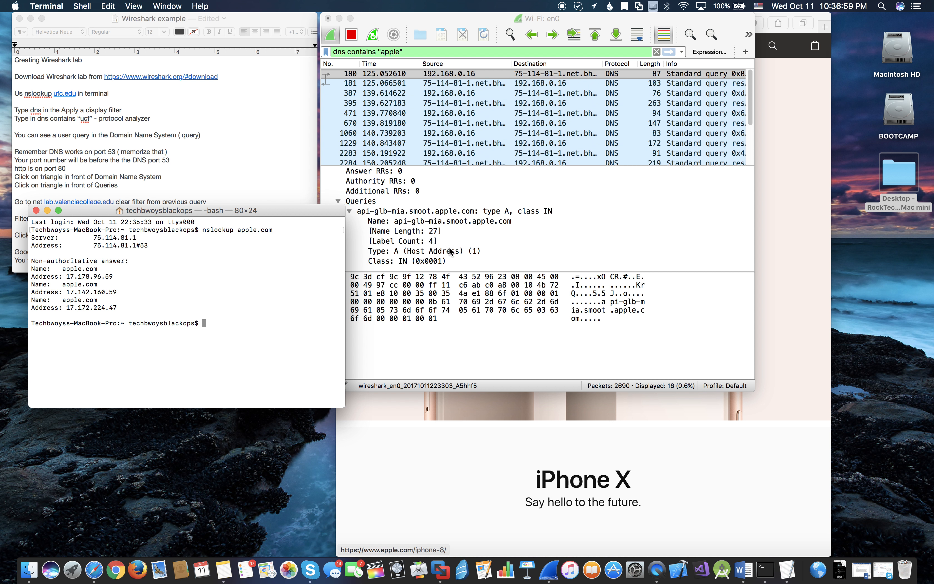
click(35, 210)
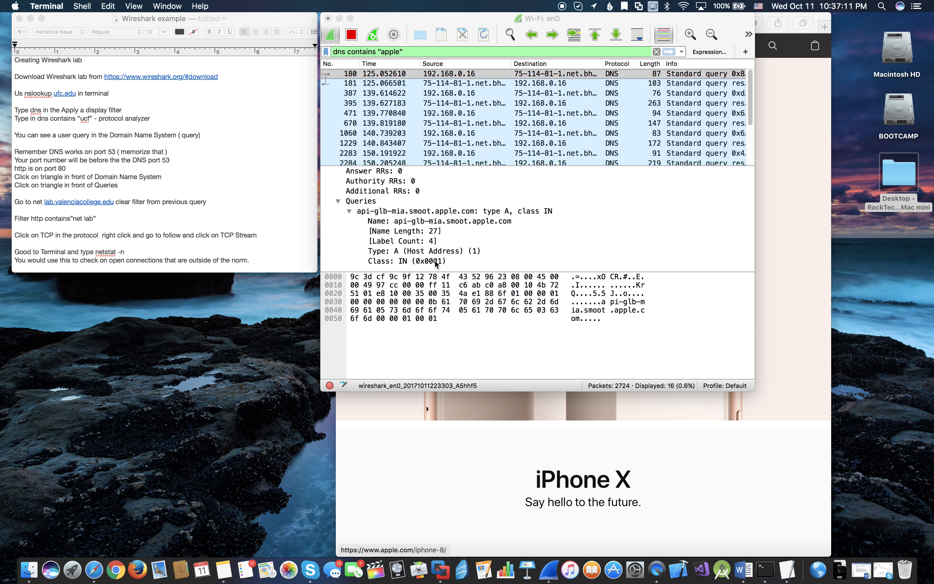
- Scroll the lab notes to the netstat instructions, open Terminal beside them and run netstat -n
scroll(158, 215, down, 3)
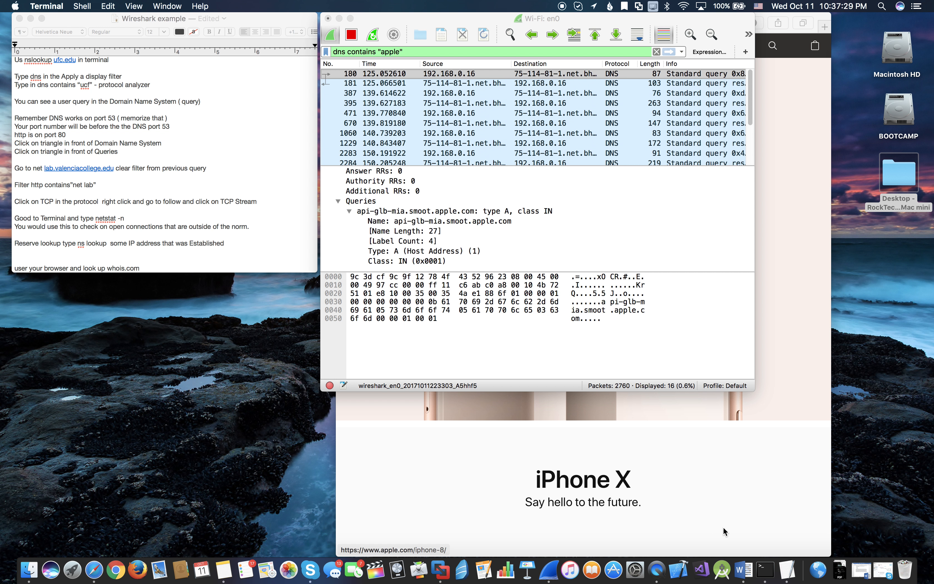
click(758, 578)
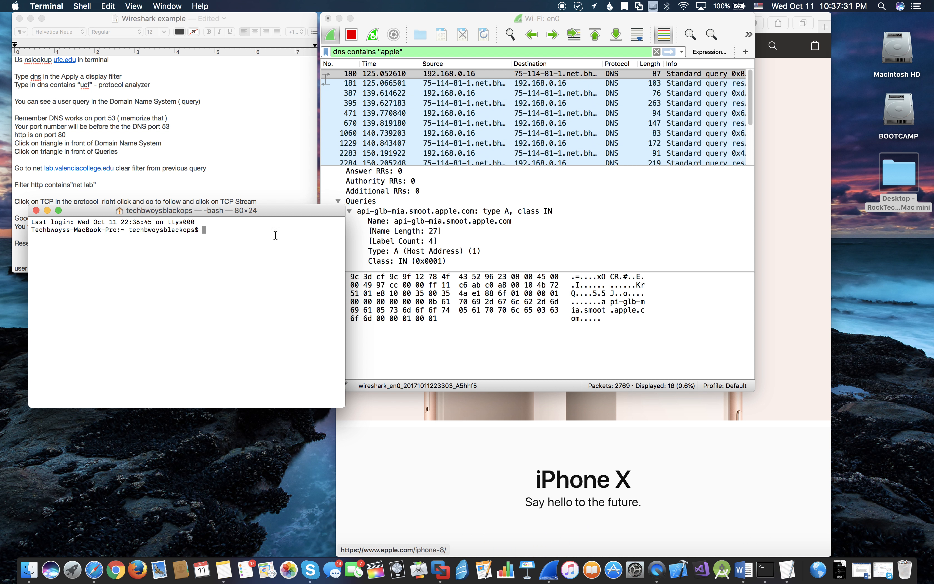
drag(263, 219, 565, 114)
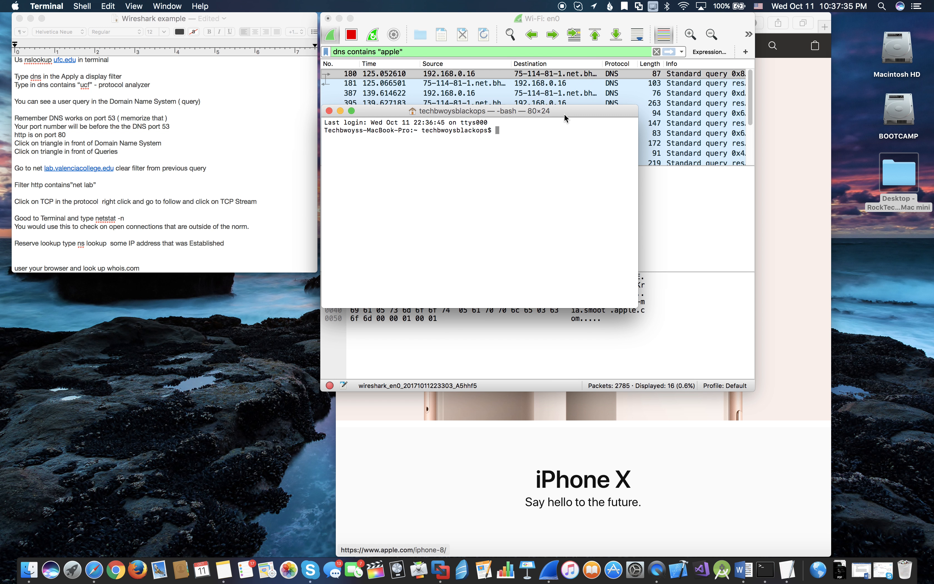
text(netstat -n)
key(Return)
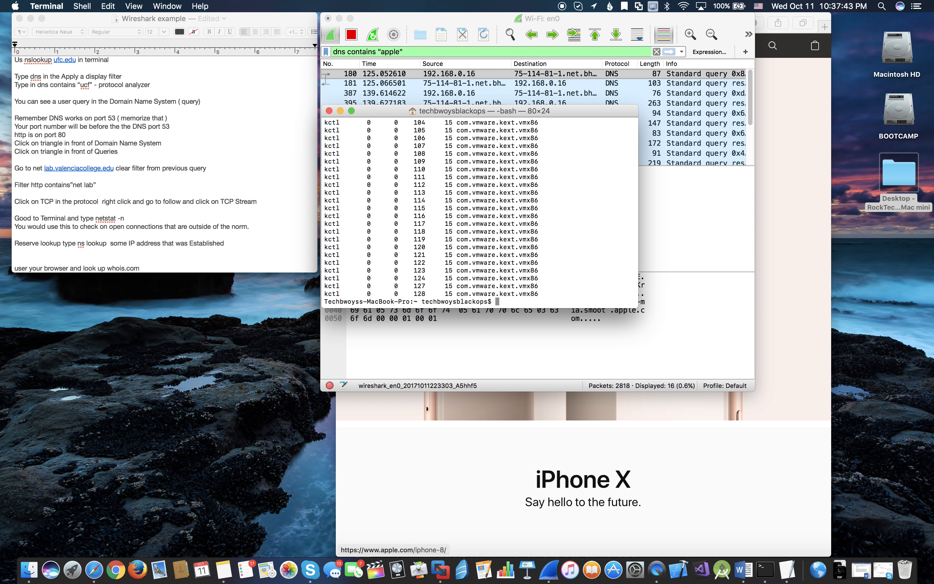
- Scroll back to the Active Internet connections list in Terminal, widen the window and reposition it beside the lab notes
scroll(494, 172, up, 15)
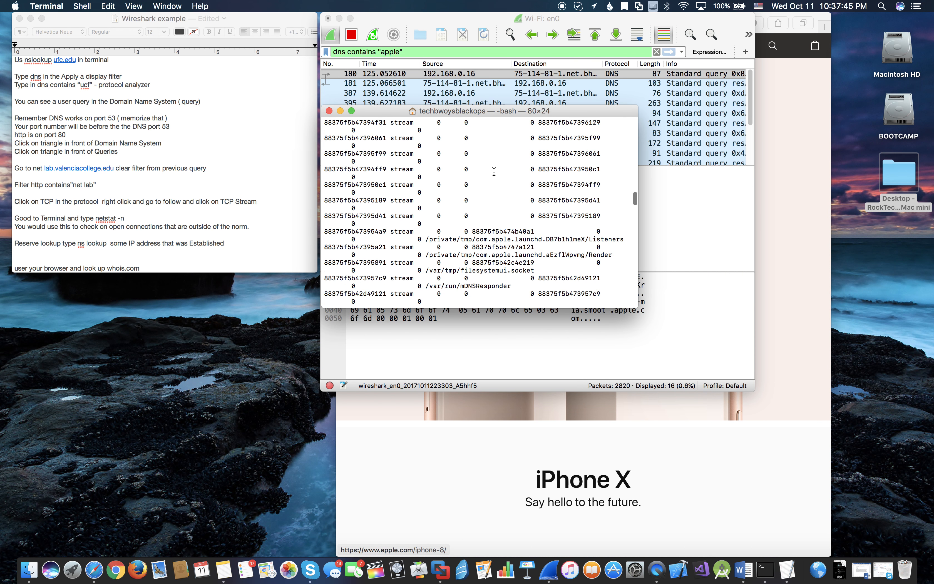
scroll(494, 172, up, 20)
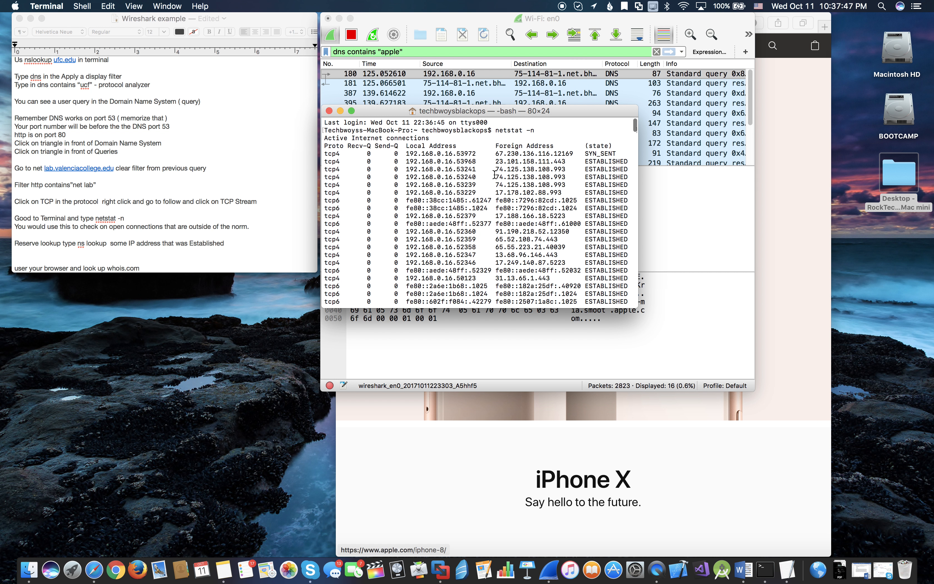
scroll(495, 174, down, 1)
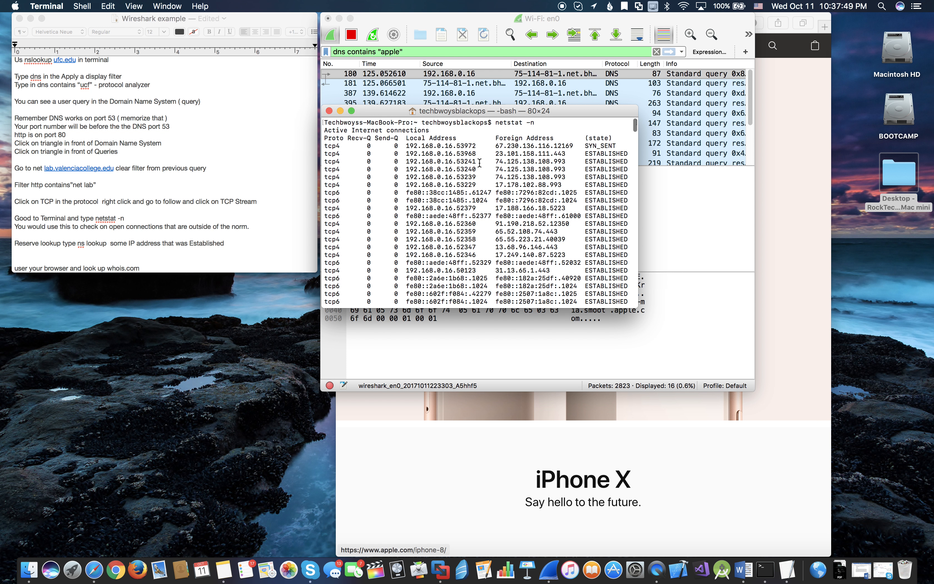
drag(516, 113, 420, 175)
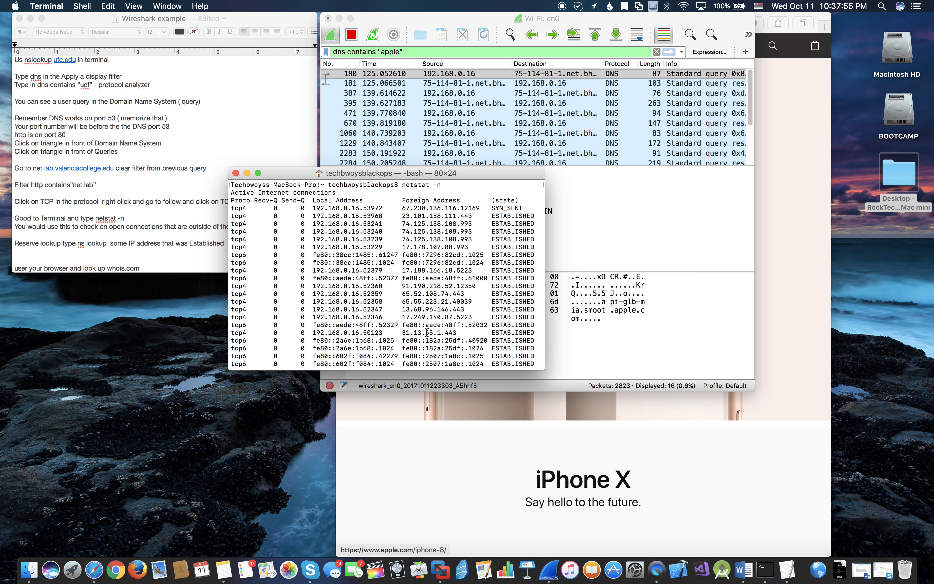
drag(545, 317, 673, 329)
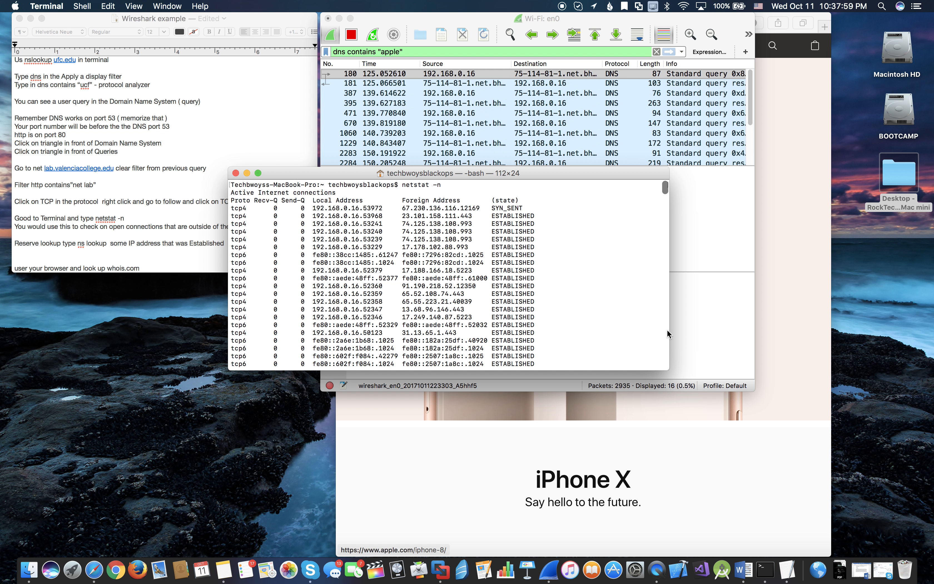
drag(355, 171, 457, 80)
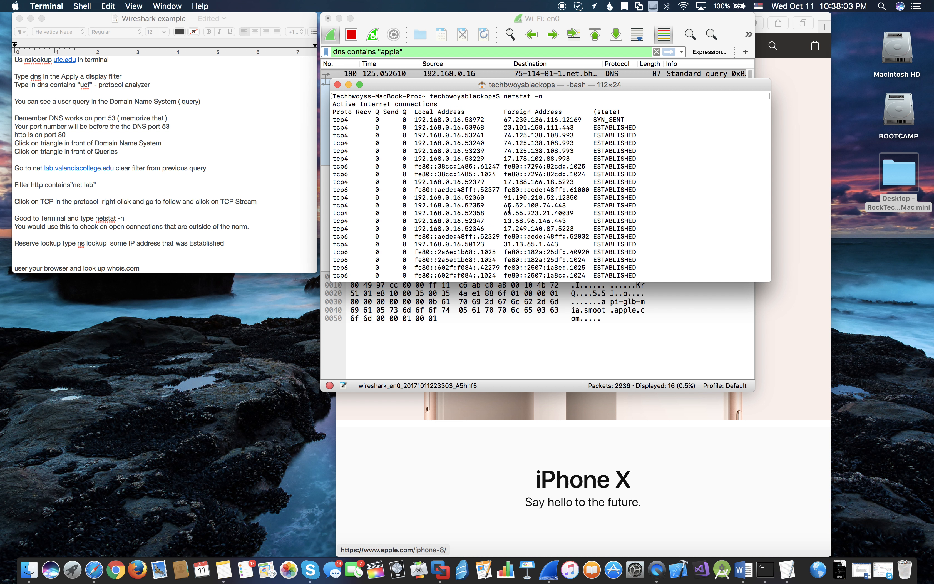
- Select the established foreign address 65.52.108.74.443 in the netstat output and run nslookup 65.52.108.74.443
drag(504, 206, 567, 206)
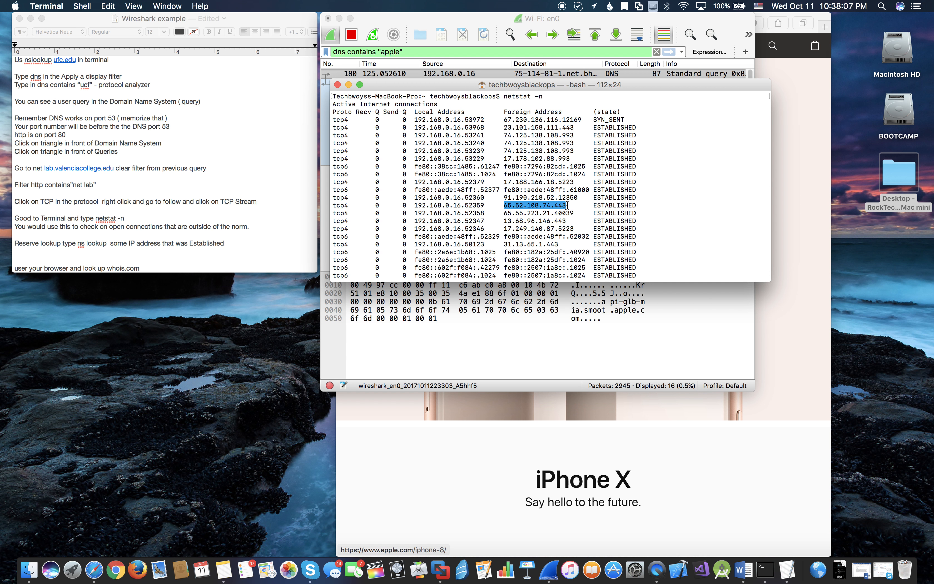
scroll(578, 213, down, 15)
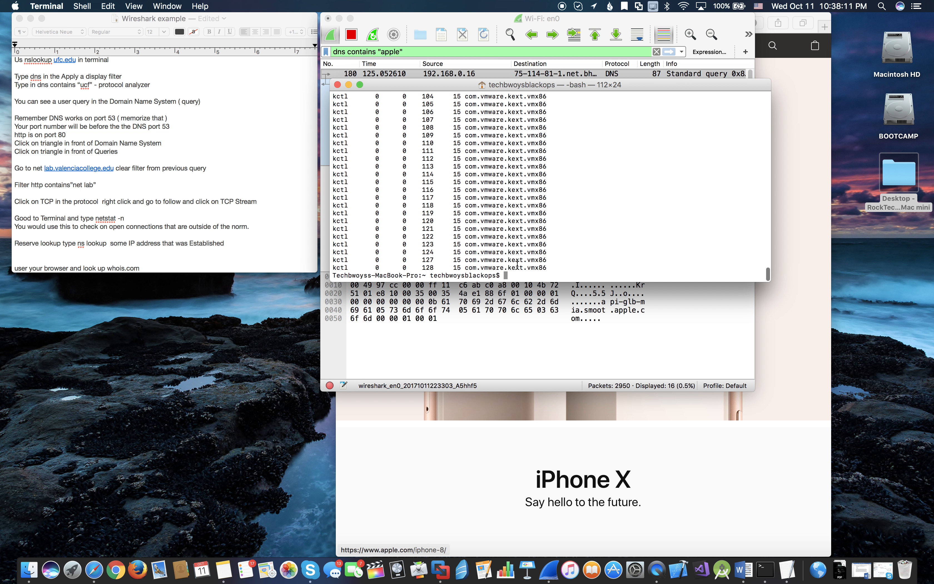
text(nslookup)
text(65.52.108.74.443)
key(Return)
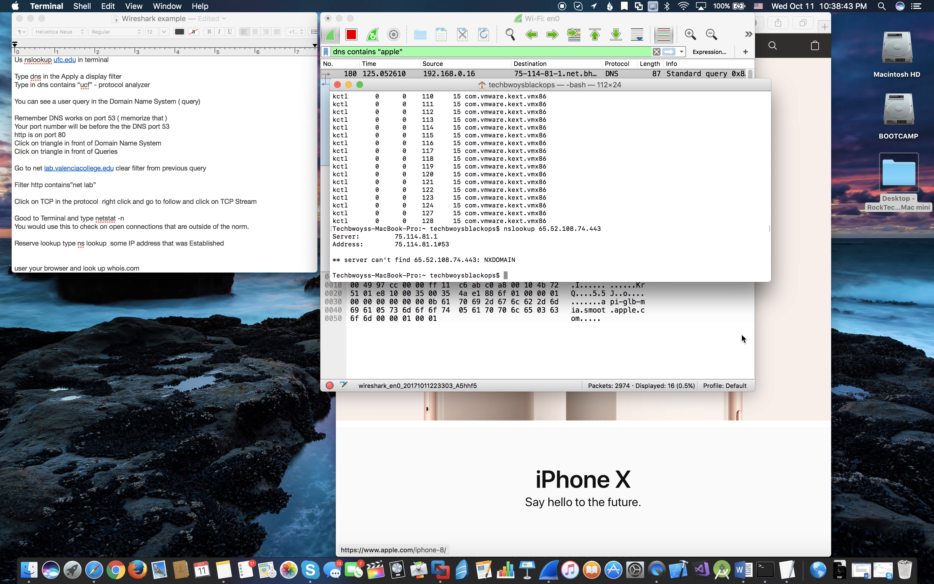
- Switch to Safari and load whois.com in place of the Apple page
click(789, 323)
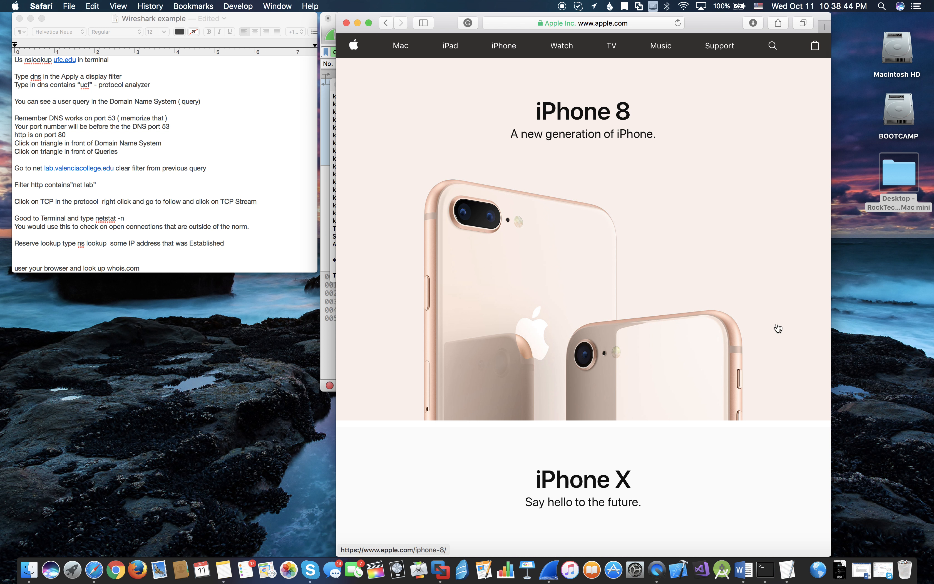
click(514, 25)
scroll(199, 247, down, 2)
scroll(199, 247, up, 2)
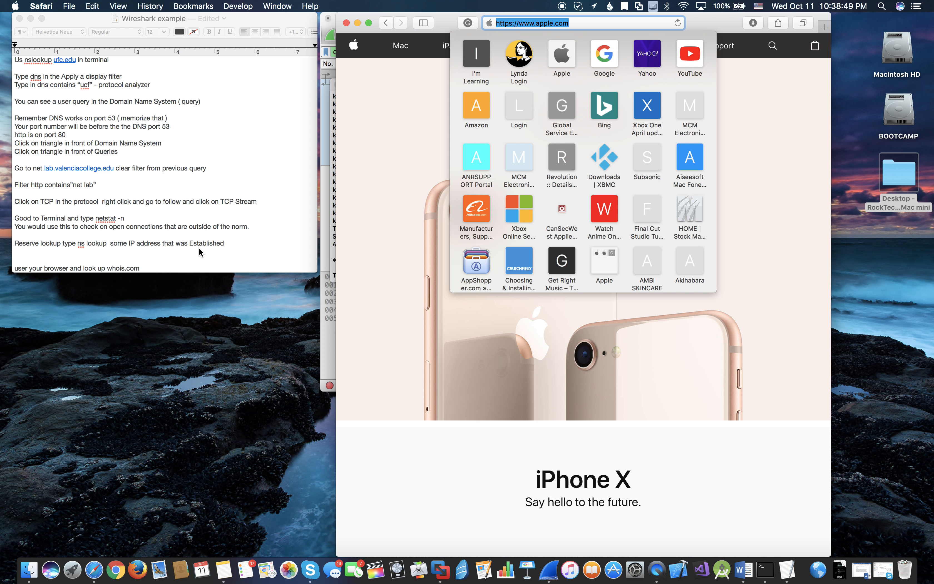
key(BackSpace)
text(wh)
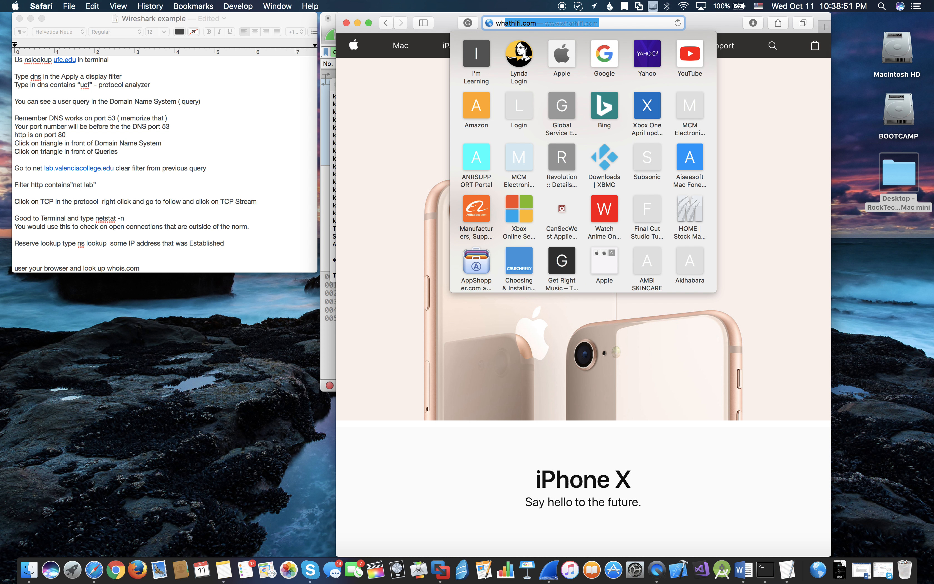
text(ois)
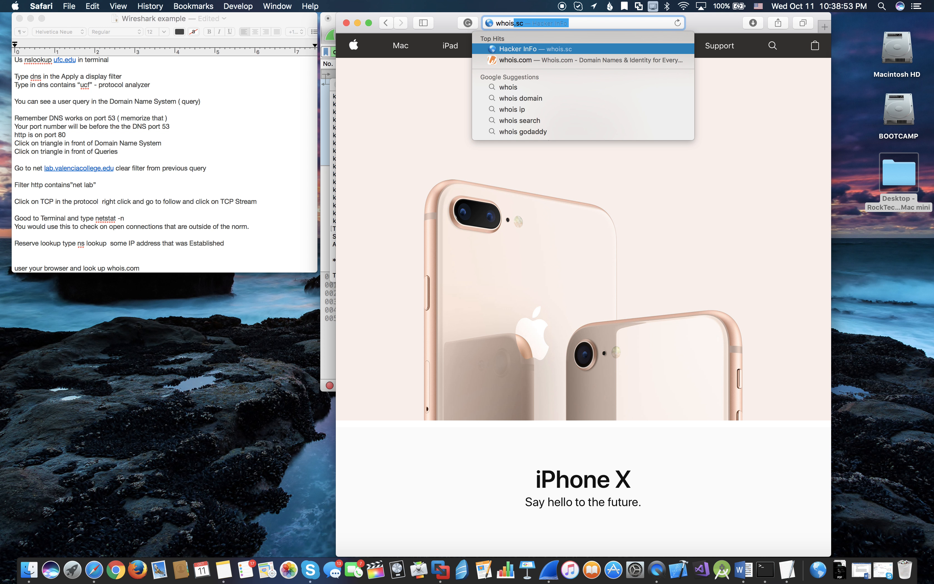
text(.com)
key(Return)
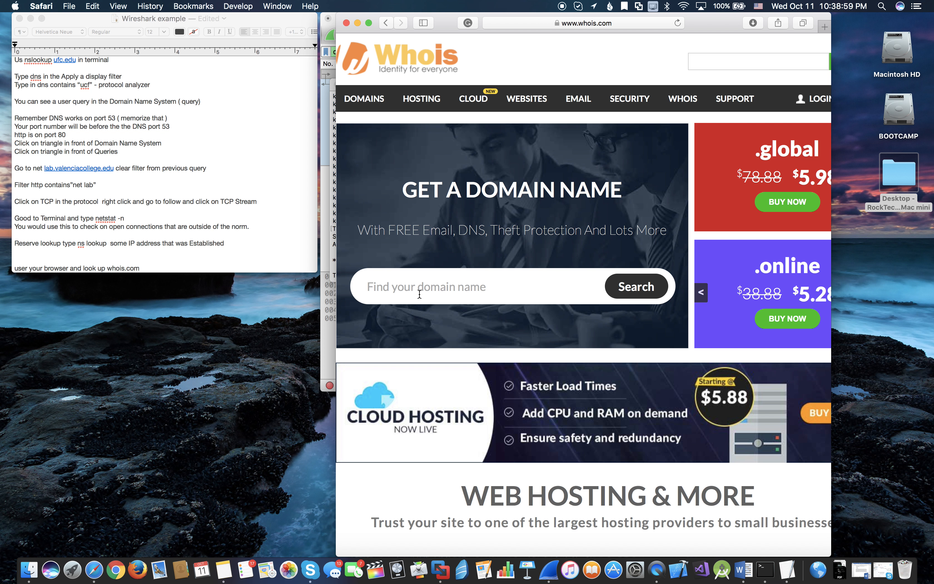
- Search for the domain "the verge.com" in the whois.com domain name finder and look over the matching domains
text(the)
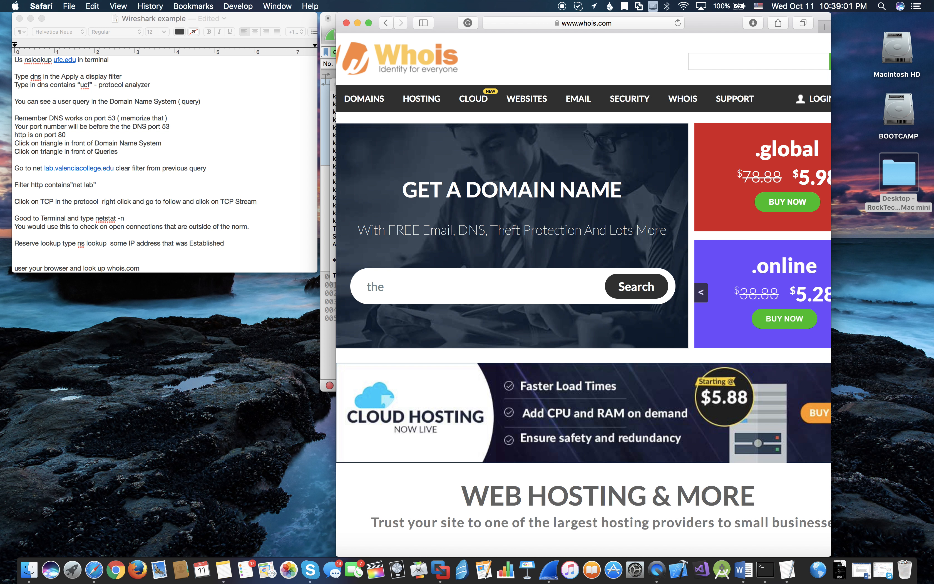
text( verge)
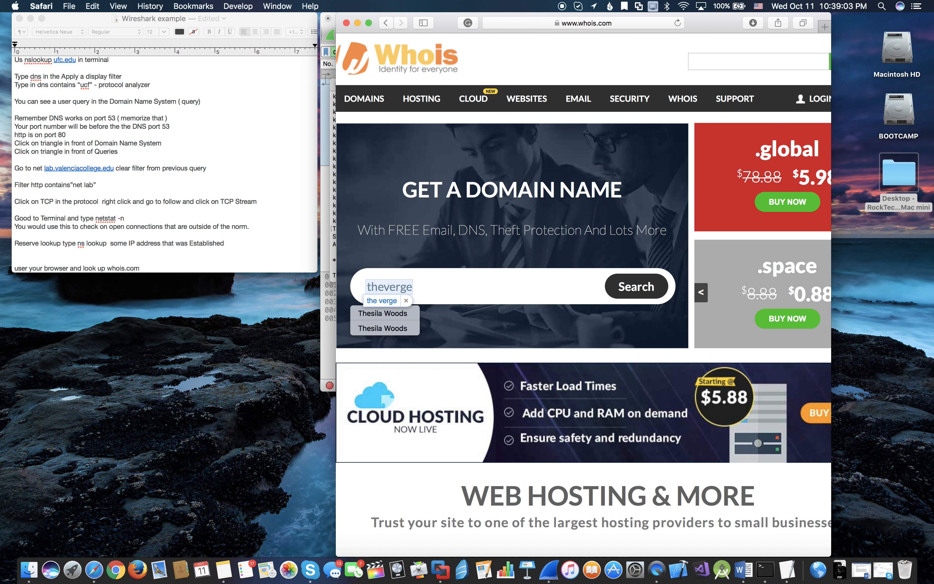
text(.com)
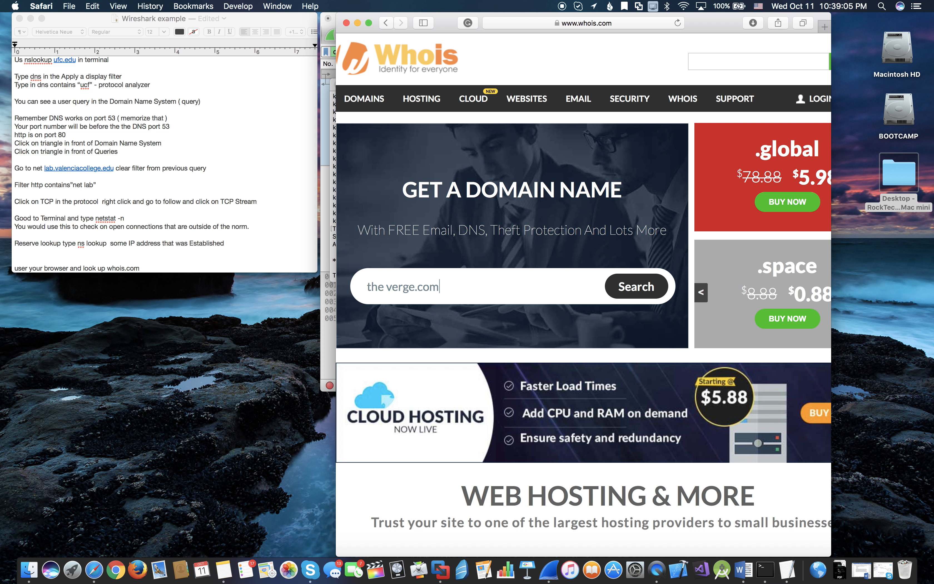
key(Return)
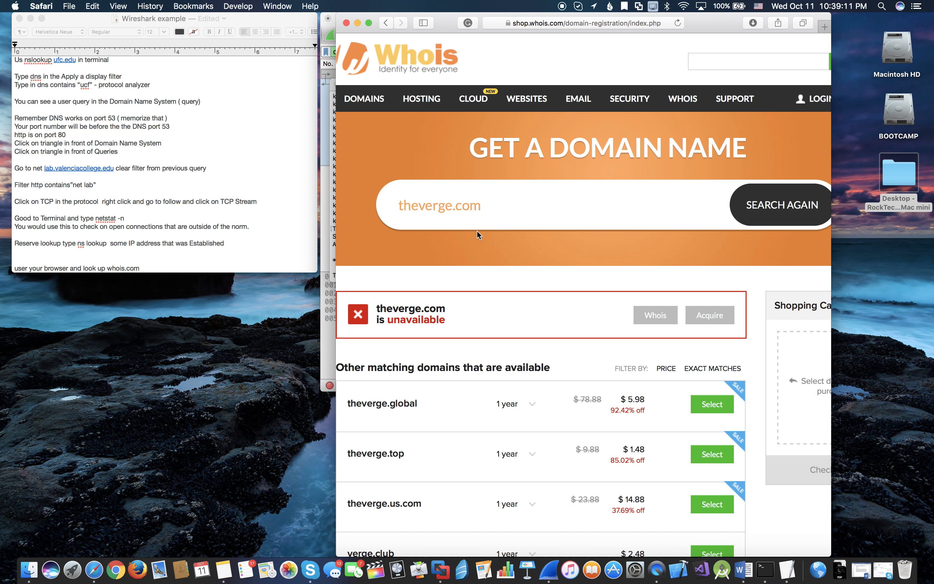
scroll(486, 215, down, 1)
scroll(485, 215, up, 1)
- Replace the searched domain with apple.com, run the search and return to the whois.com home page
triple_click(498, 205)
key(BackSpace)
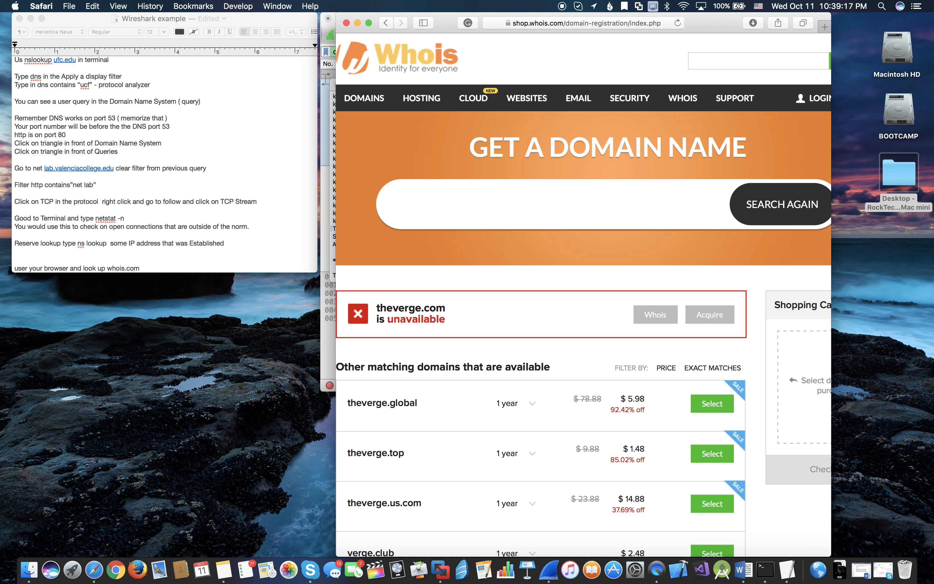
text(apple.com)
key(Return)
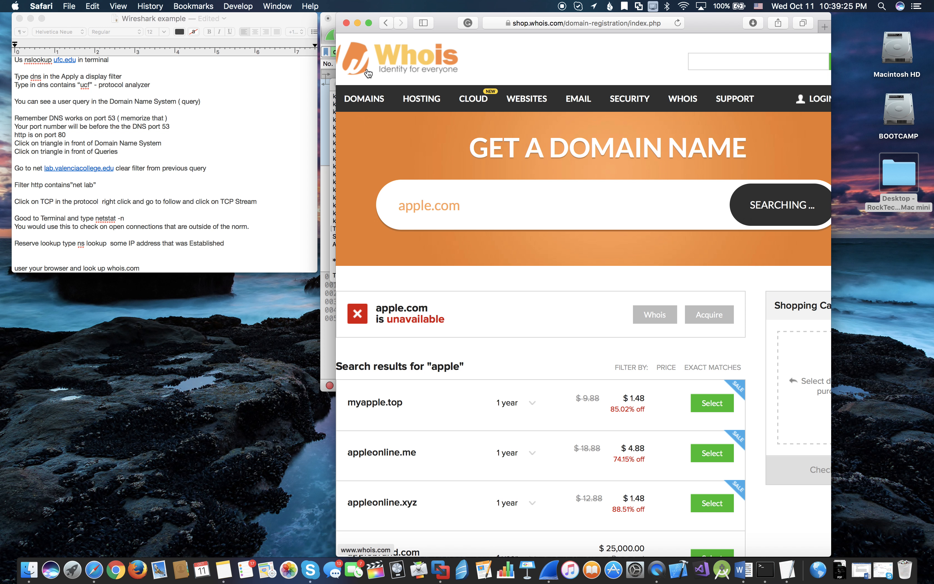
click(386, 23)
click(387, 22)
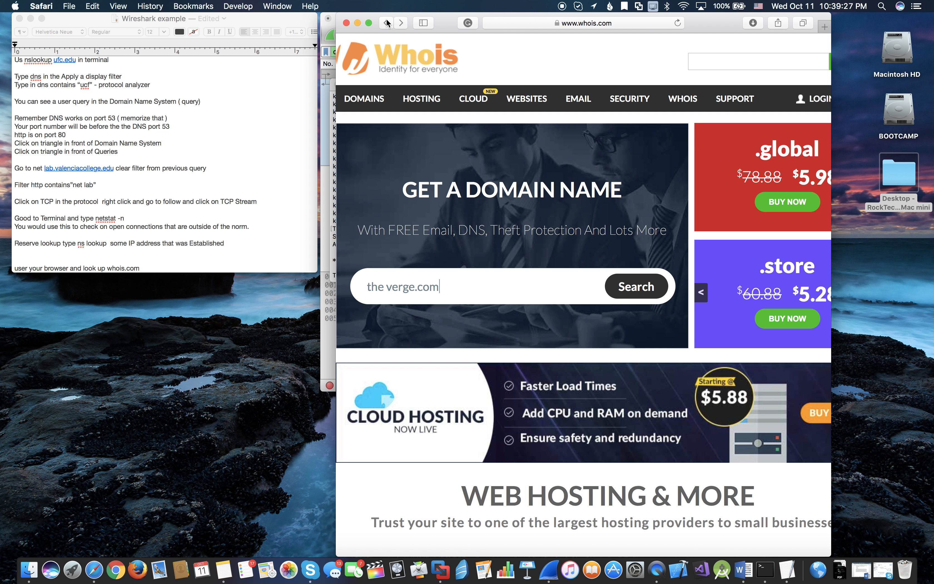
- Correct the domain entry to theverge.com without the space, search for it and look over the results
double_click(422, 279)
click(388, 288)
key(BackSpace)
click(647, 291)
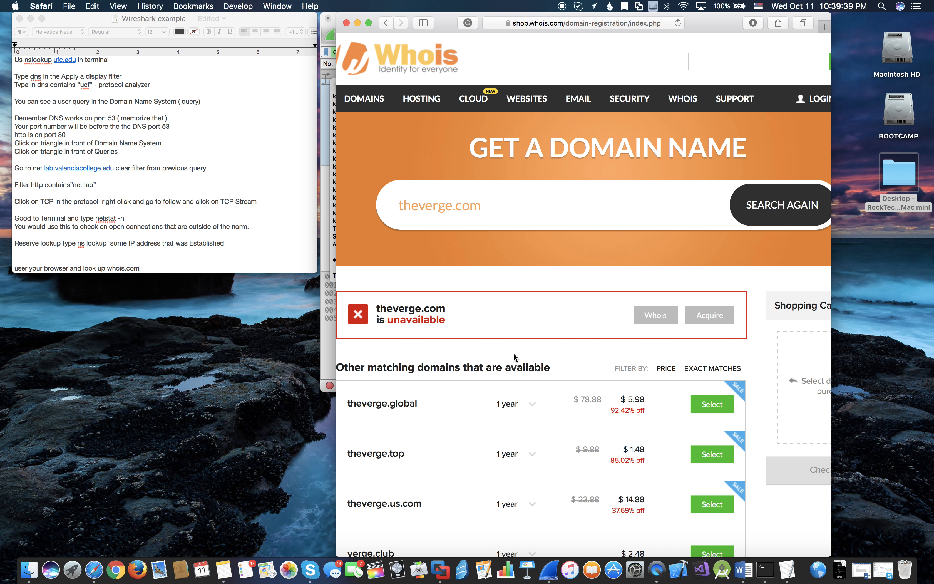
scroll(504, 288, down, 1)
scroll(504, 288, up, 1)
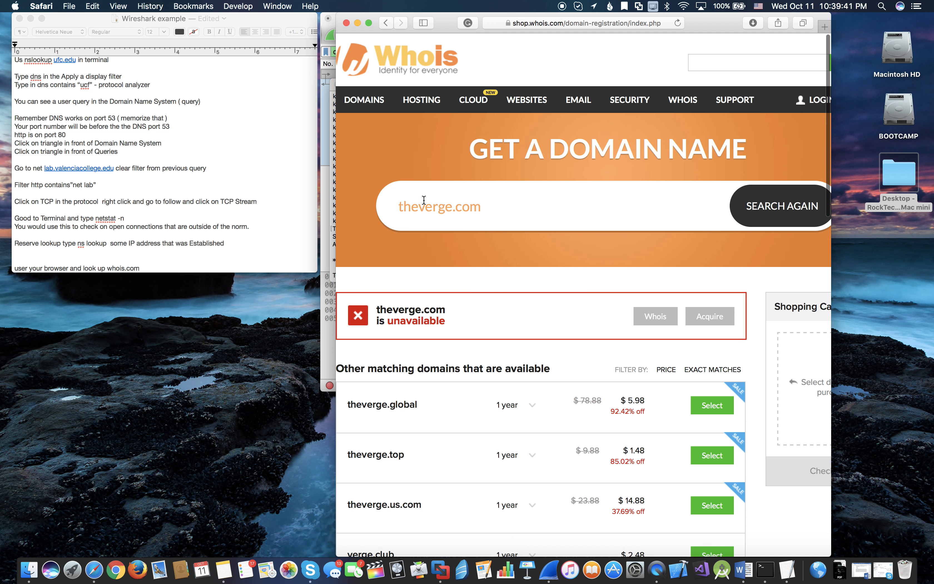
- Return to a fresh whois.com home page and move the browser window down to uncover the Terminal window
click(386, 24)
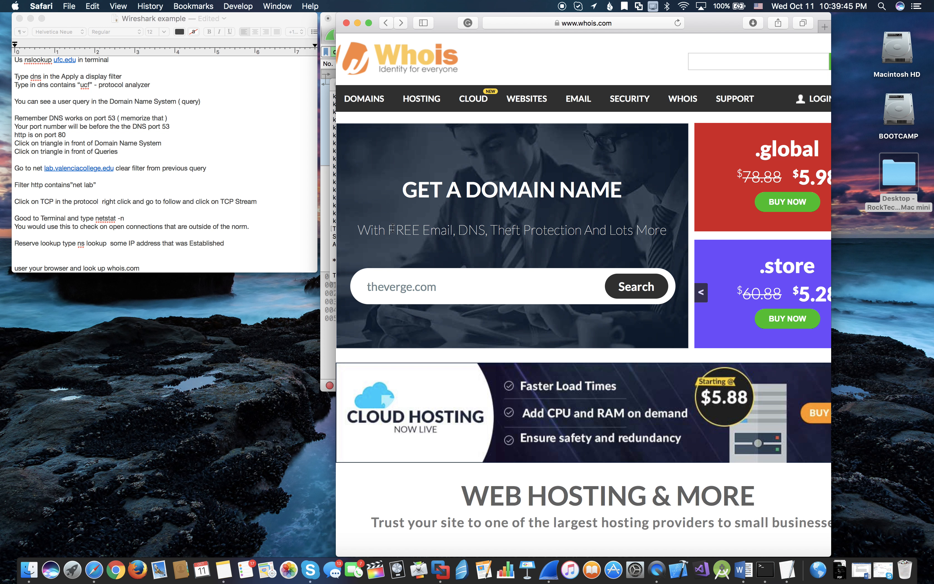
click(426, 55)
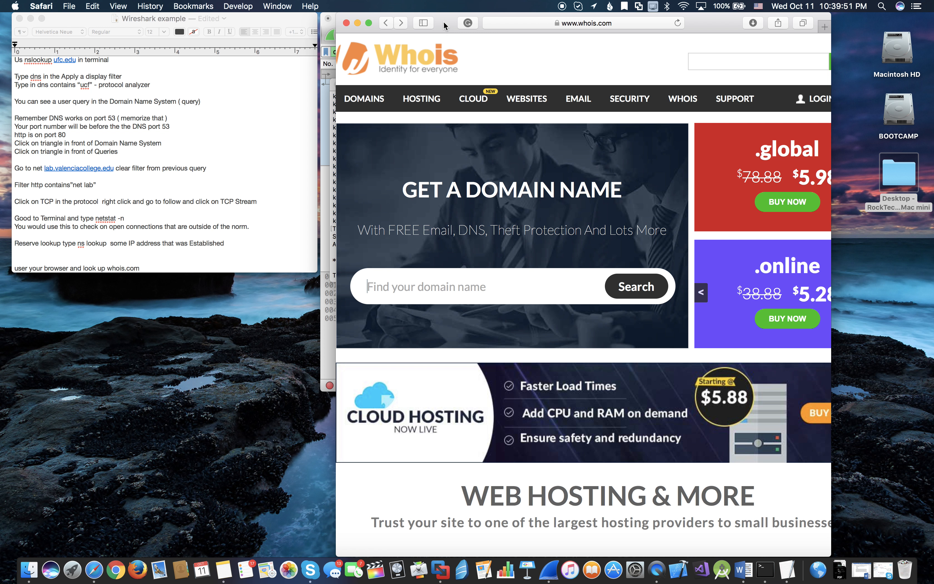
drag(445, 30, 381, 25)
click(333, 299)
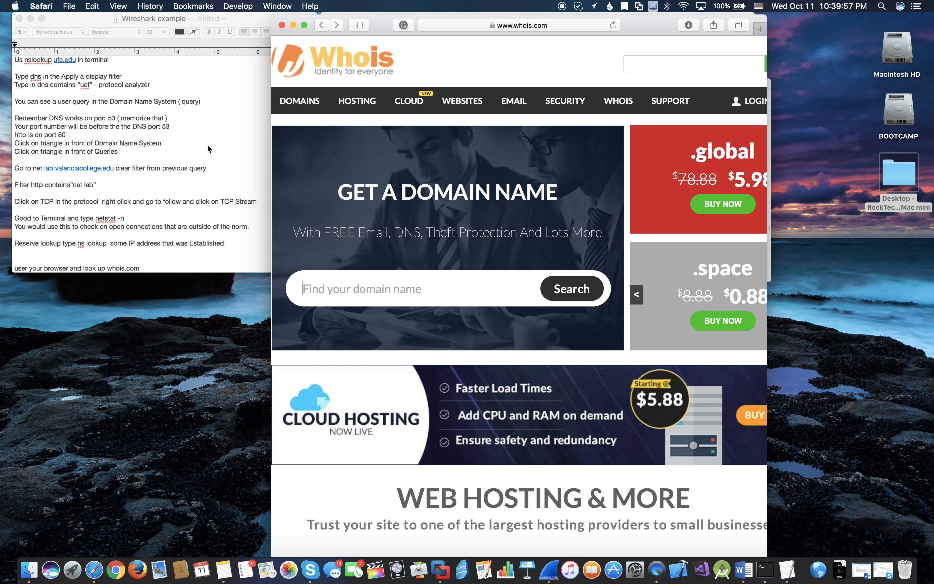
drag(641, 25, 631, 133)
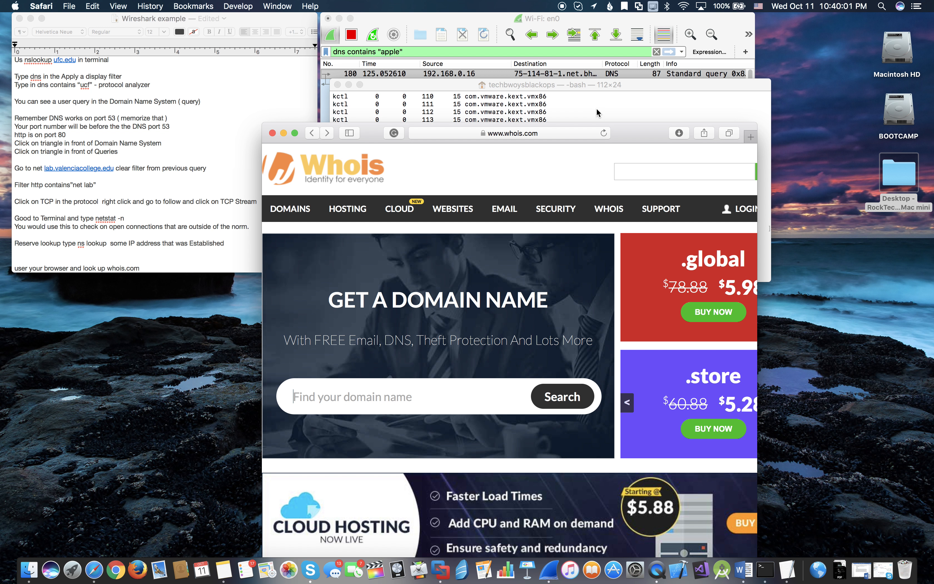
- Switch to Terminal and review the established foreign addresses in the Active Internet connections list
click(768, 562)
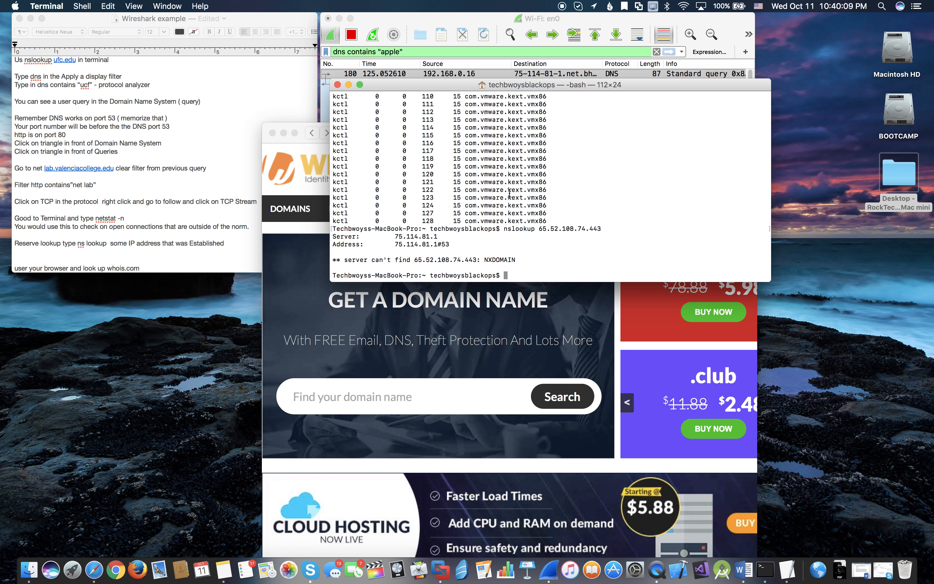
scroll(477, 154, up, 20)
scroll(477, 154, up, 20)
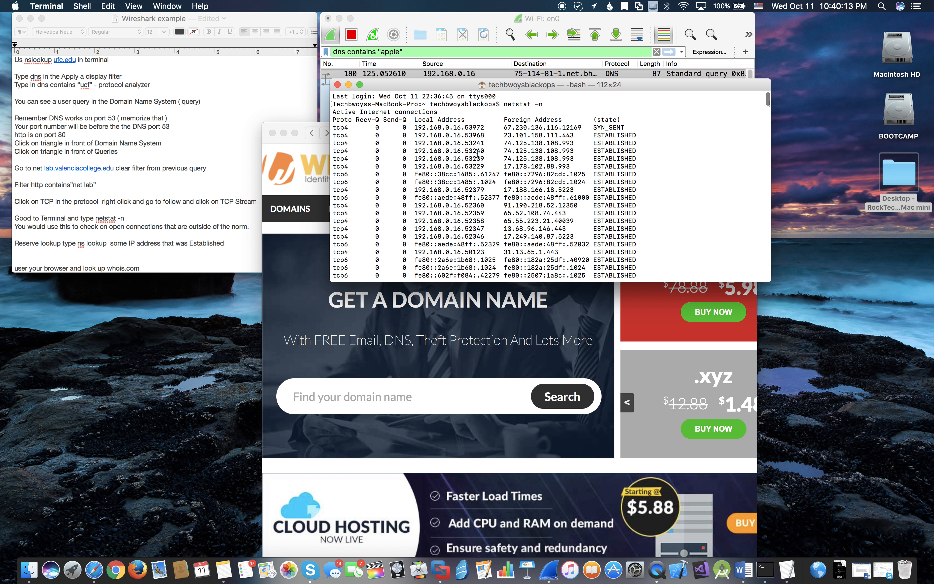
scroll(477, 154, down, 3)
scroll(477, 154, up, 3)
- Switch back to Safari, paste the copied foreign address into the domain name finder and search for it
click(398, 392)
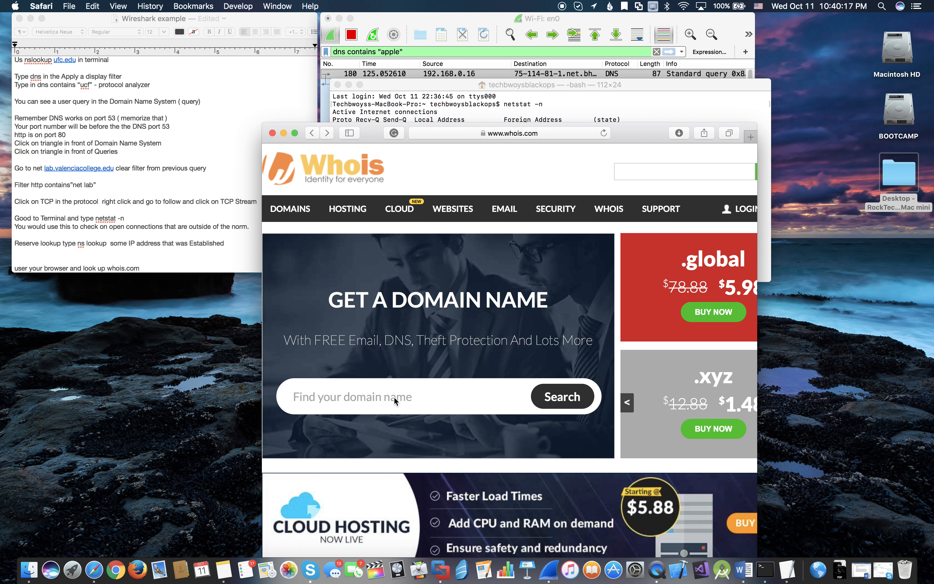
text(65.52.108.74.443)
click(558, 400)
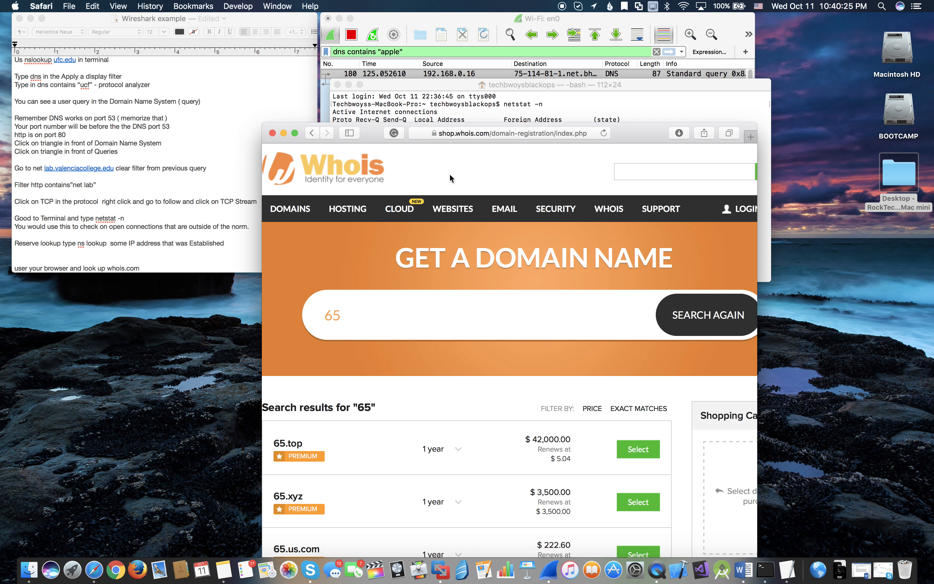
- Switch to Terminal and run nslookup google.com
click(585, 102)
scroll(596, 200, down, 20)
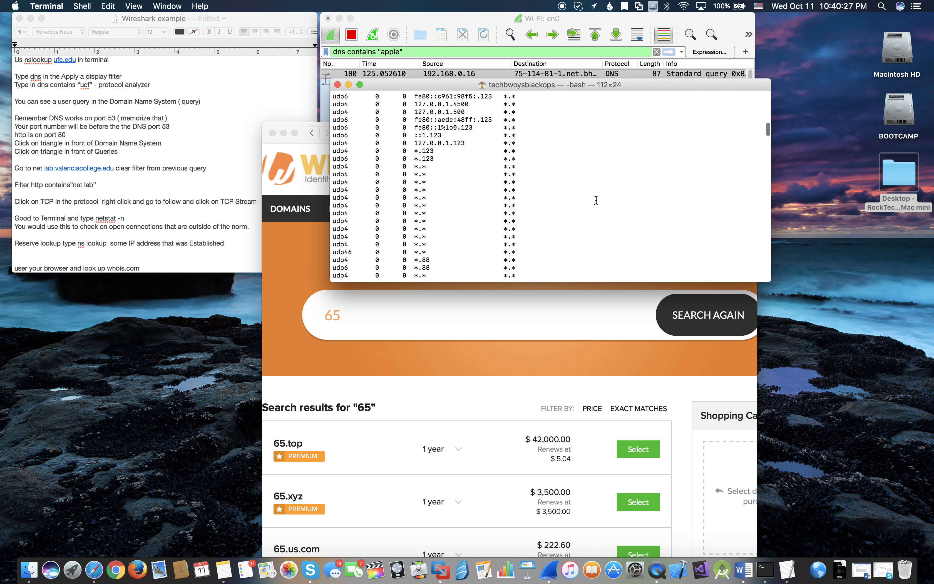
text(nslookjup)
key(BackSpace)
key(BackSpace)
key(BackSpace)
text(up )
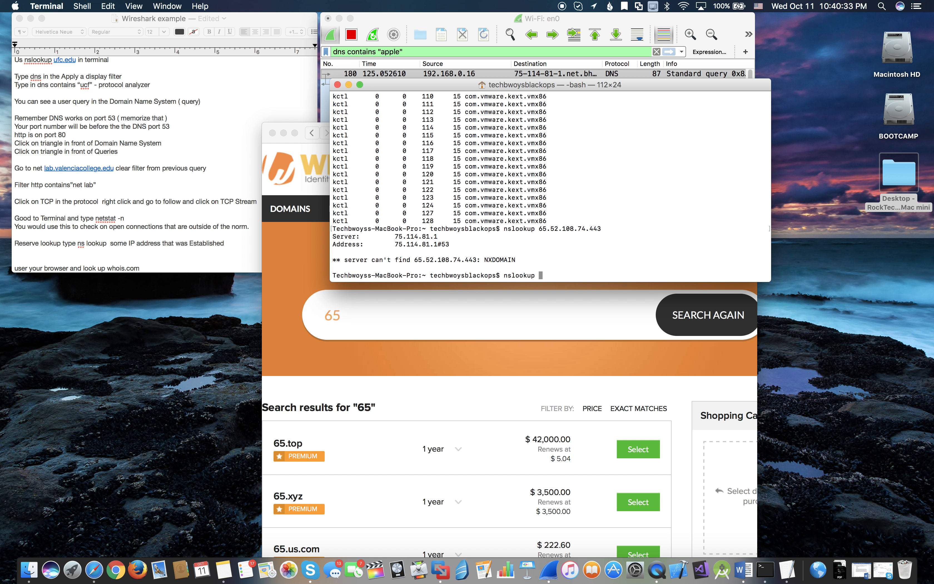
text(google.com)
key(Return)
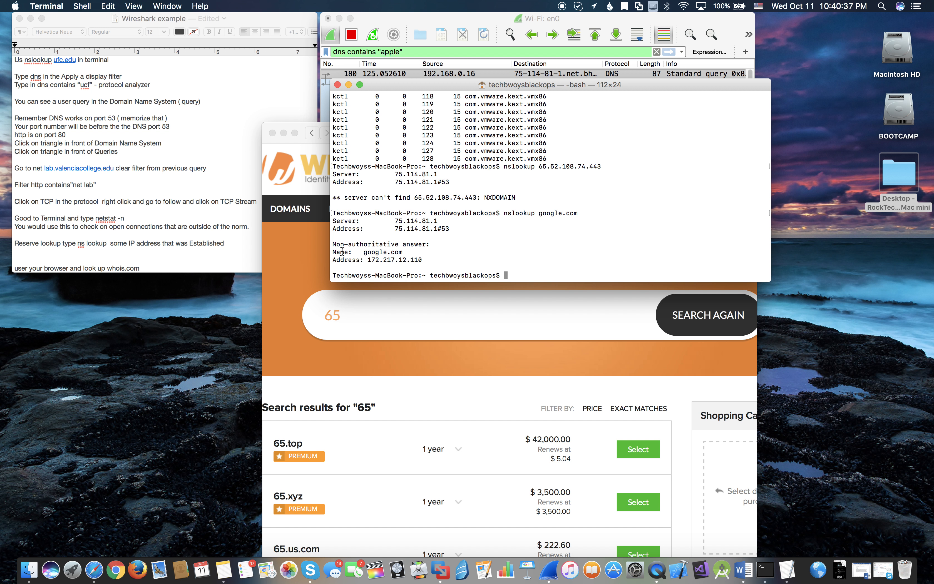
- Copy the address 172.217.12.110 from the nslookup answer and search for it in the whois.com domain name finder
drag(367, 260, 423, 261)
key(super+c)
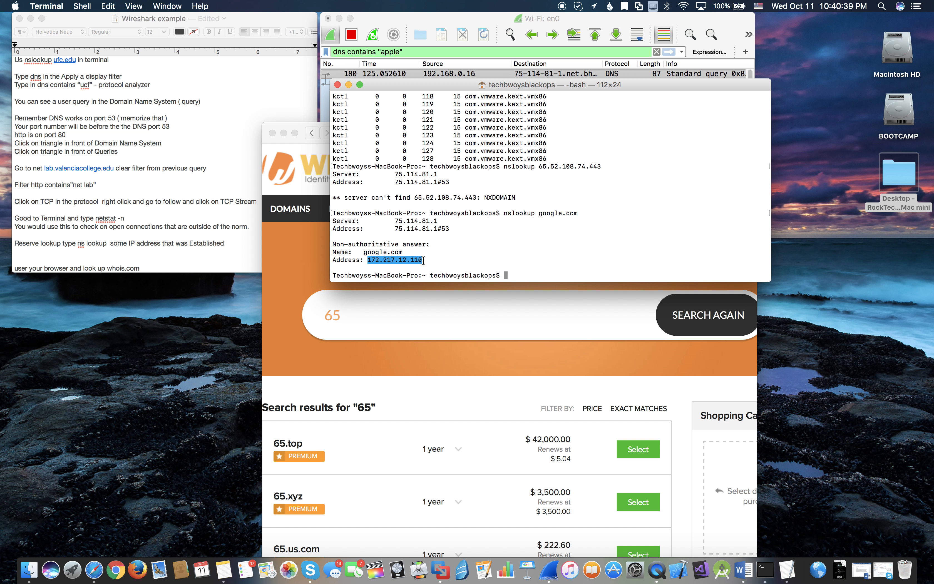
click(269, 276)
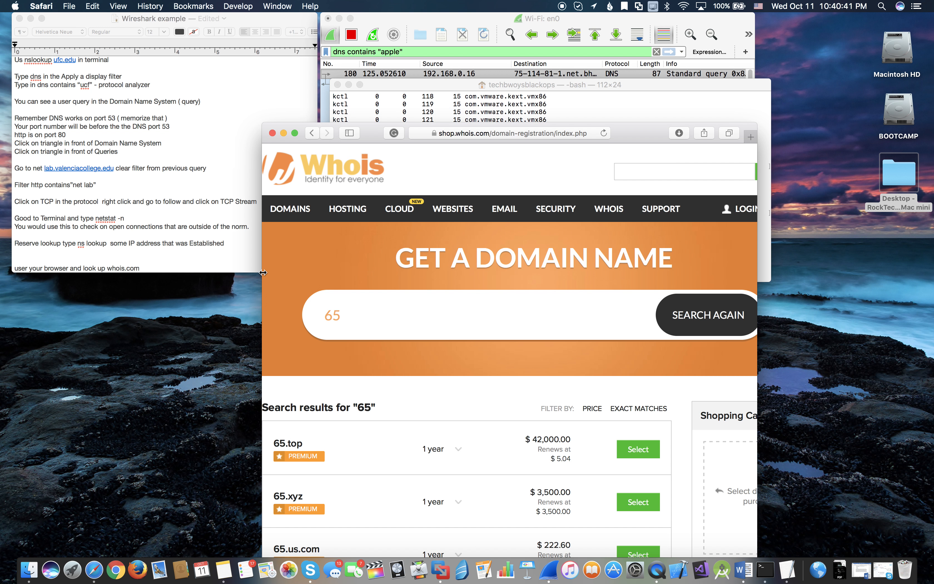
click(330, 166)
click(373, 395)
key(super+v)
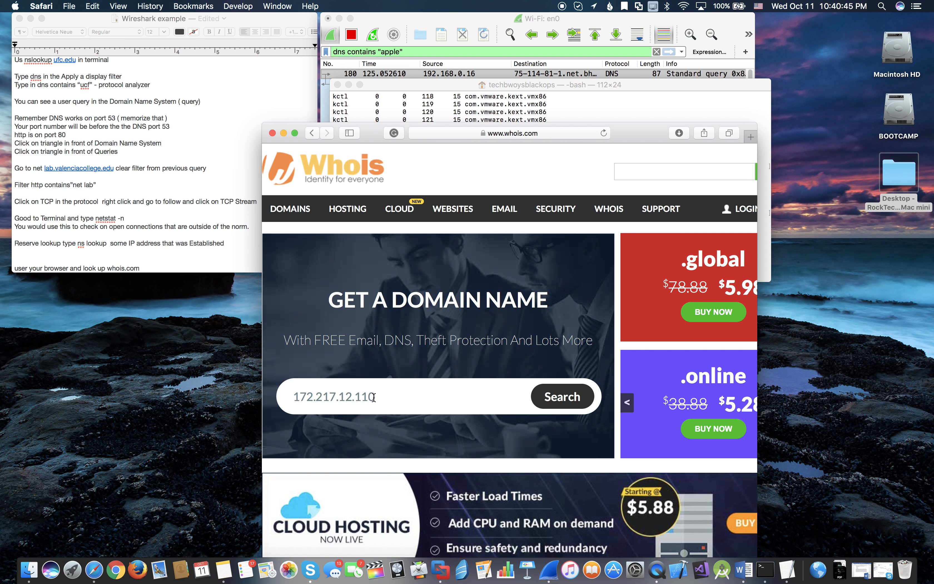
click(570, 399)
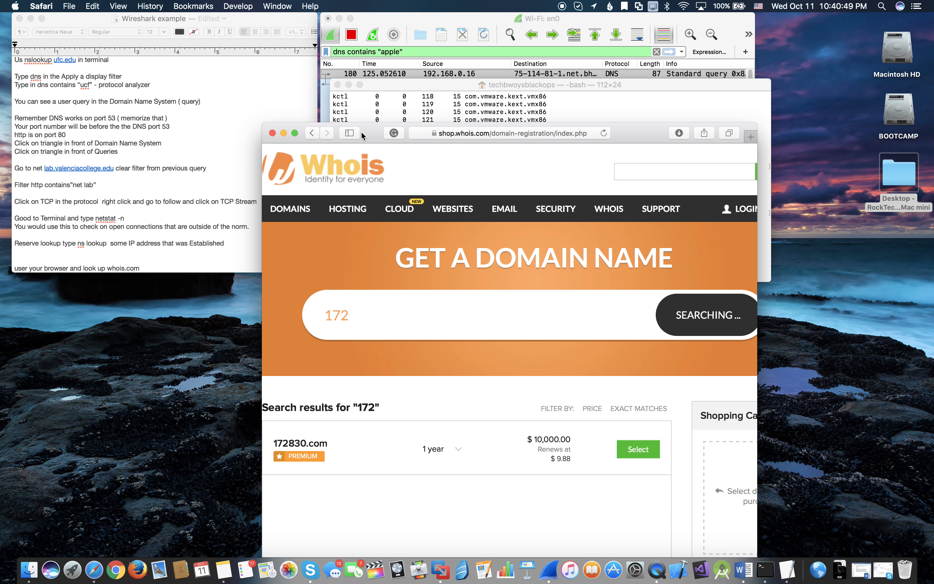
- Move the Safari window up beside the notes, widen it to show the whole page and reload whois.com
drag(364, 132, 377, 20)
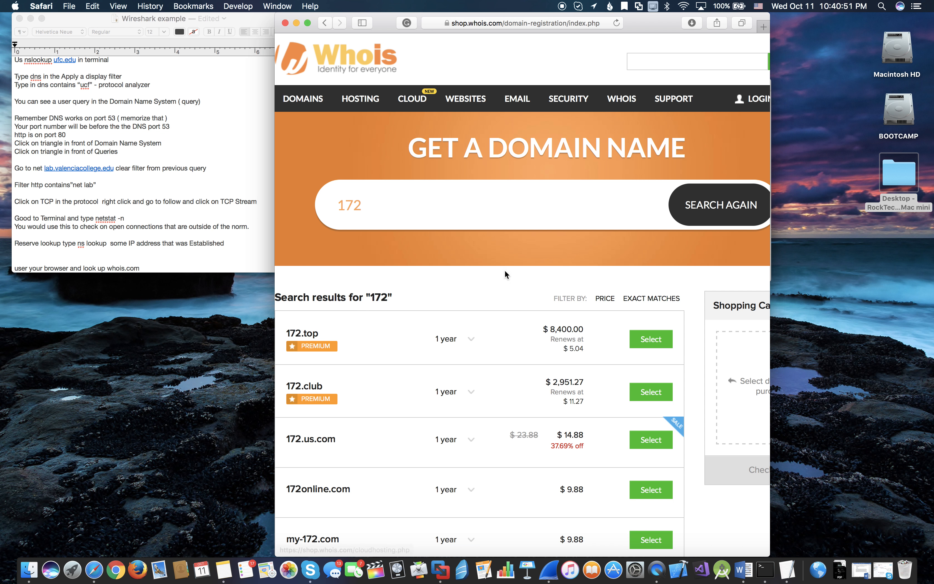
drag(770, 256, 862, 225)
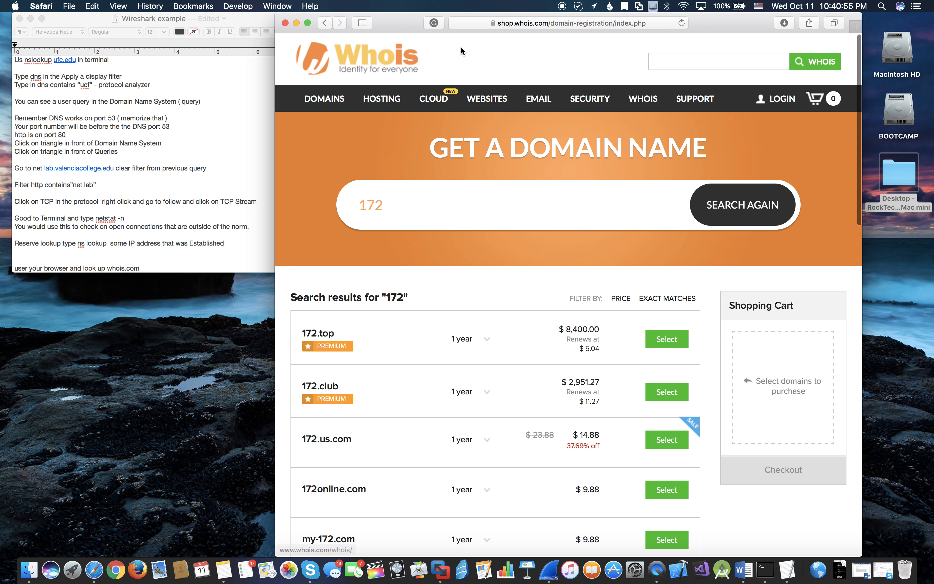
click(325, 22)
click(325, 22)
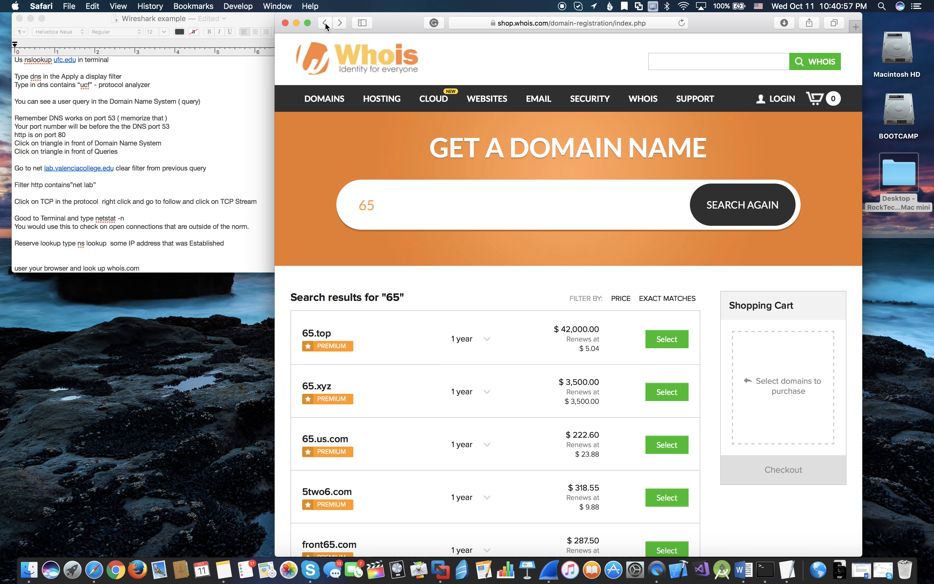
click(325, 22)
click(325, 22)
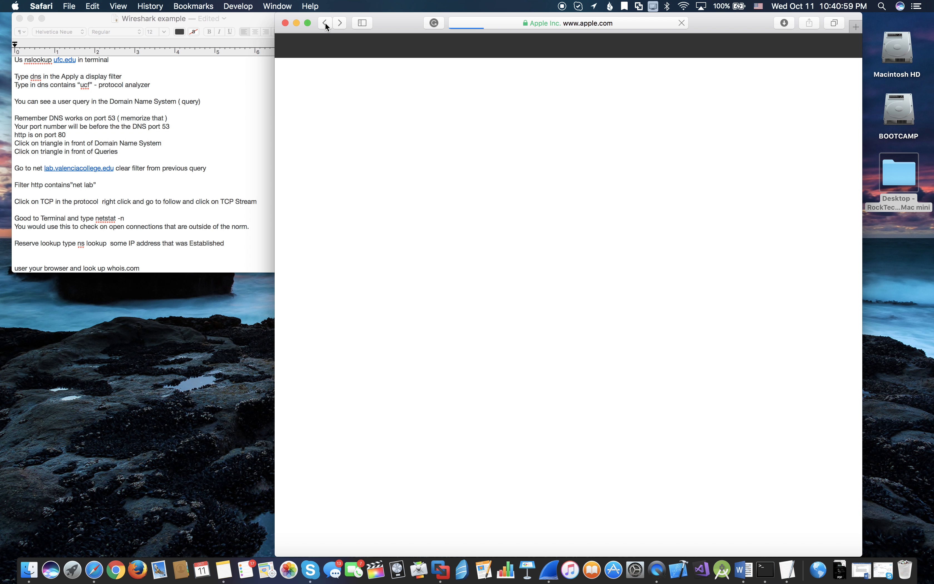
click(486, 23)
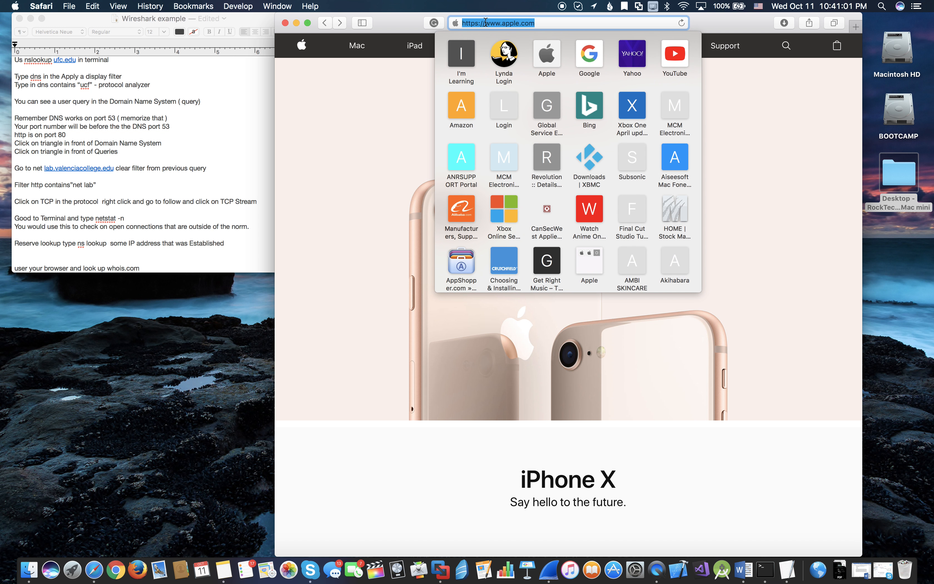
text(whois)
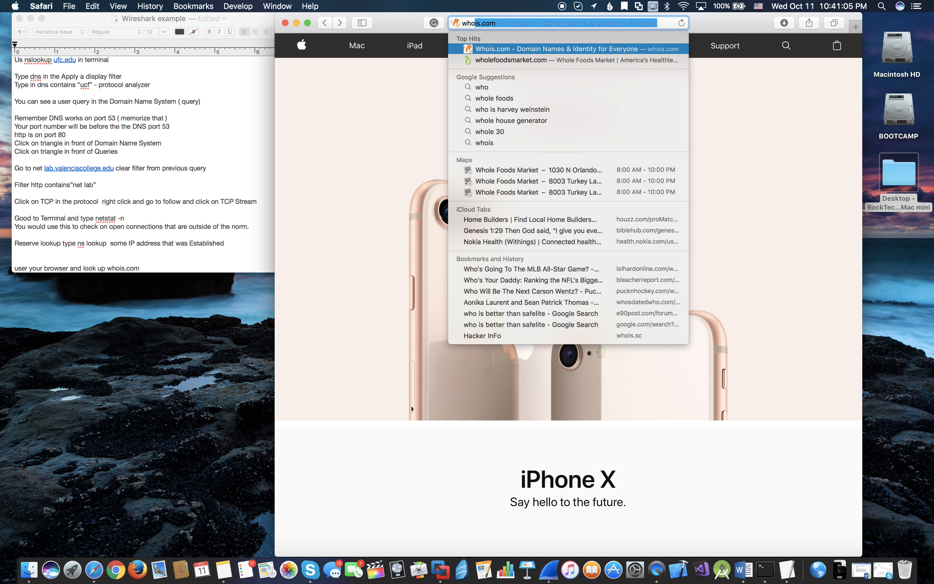
key(Return)
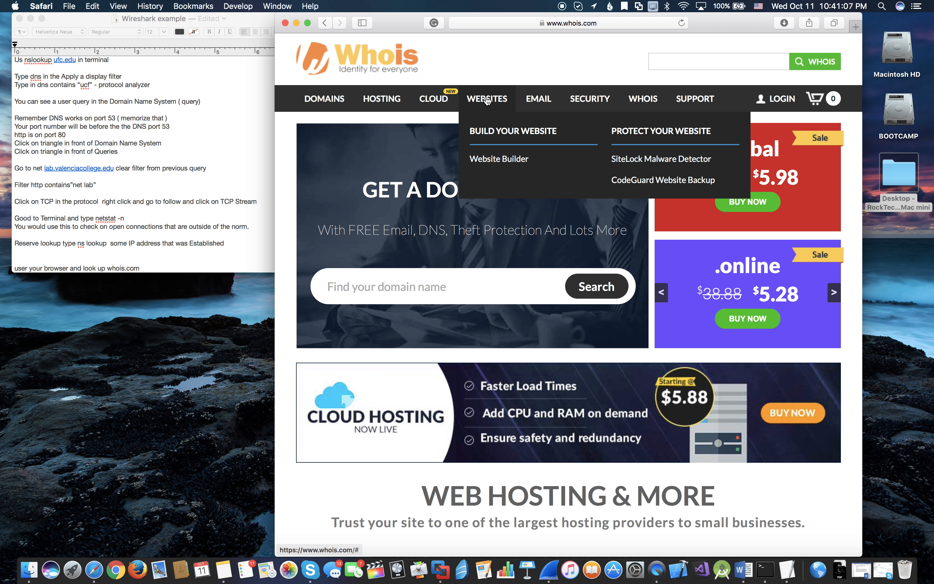
- Run a WHOIS lookup on the copied address 172.217.12.110 and look through its registration record
click(680, 60)
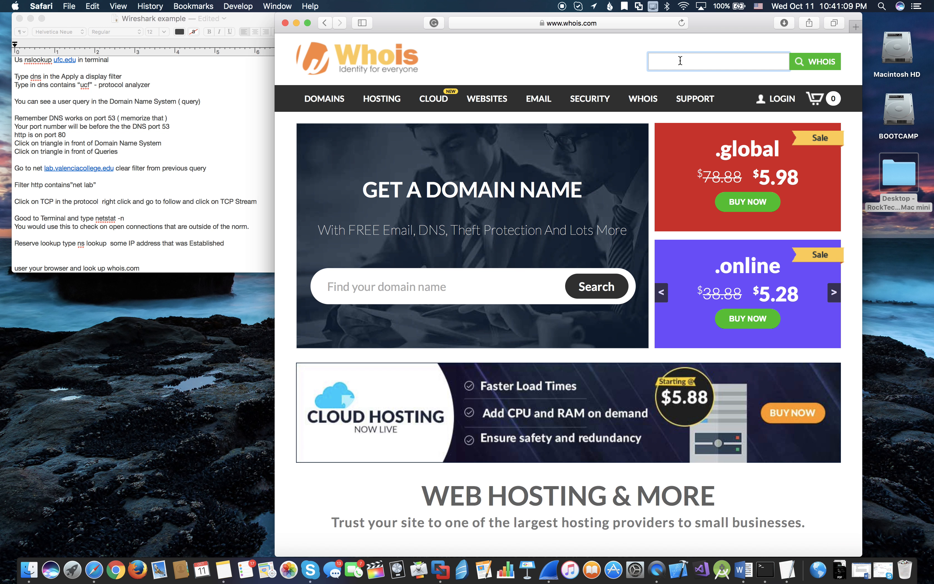
key(super+v)
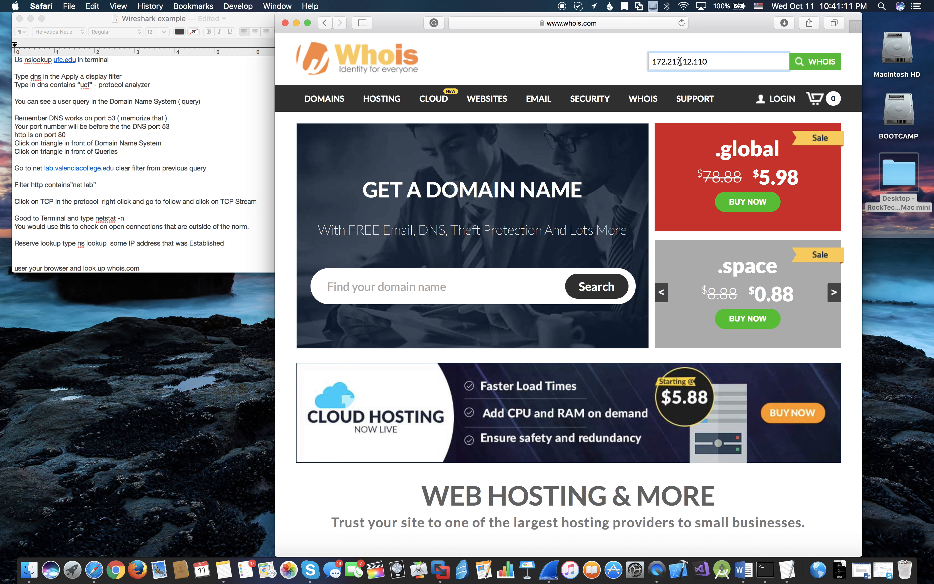
key(Return)
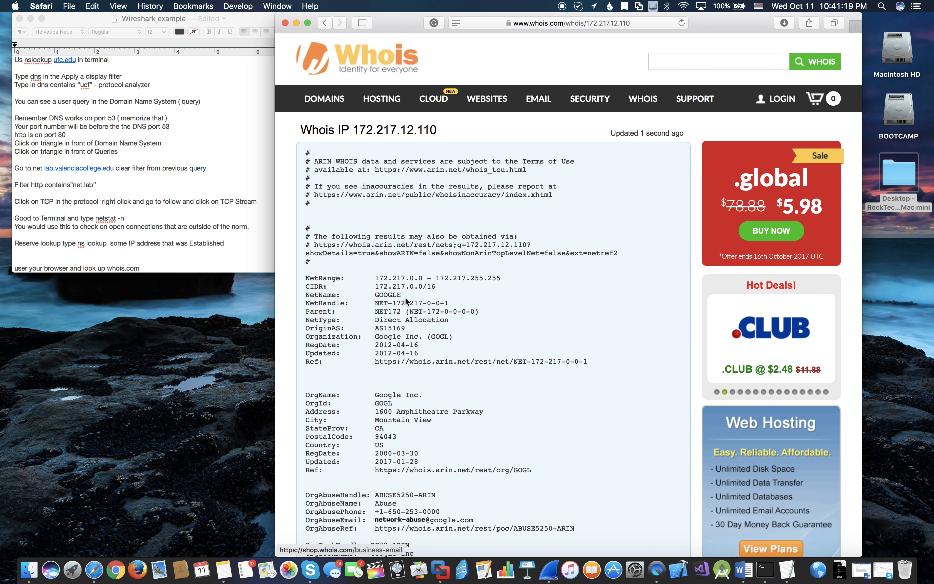
scroll(411, 295, down, 15)
scroll(411, 339, up, 15)
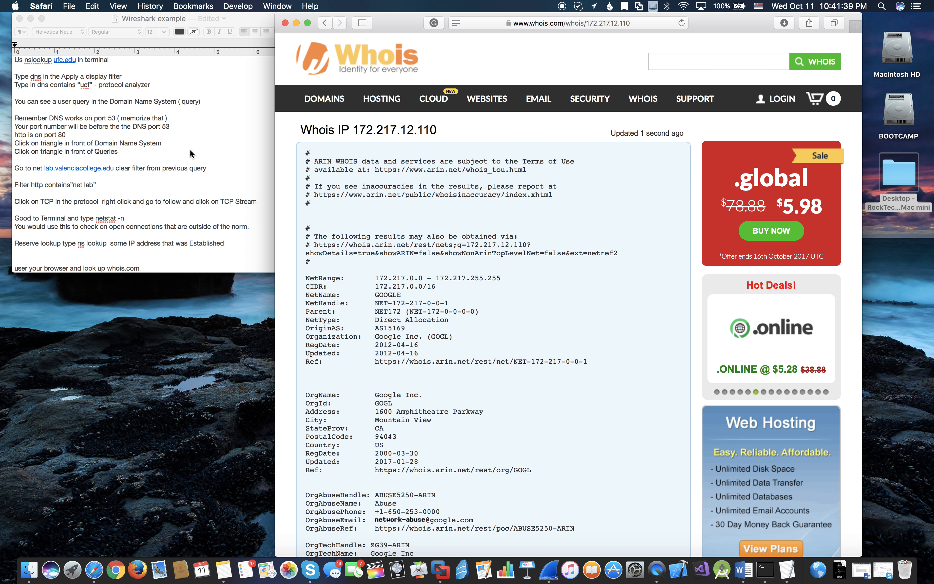
- Move the Safari window down out of the way, switch to Wireshark and clear its display filter
drag(392, 17, 342, 135)
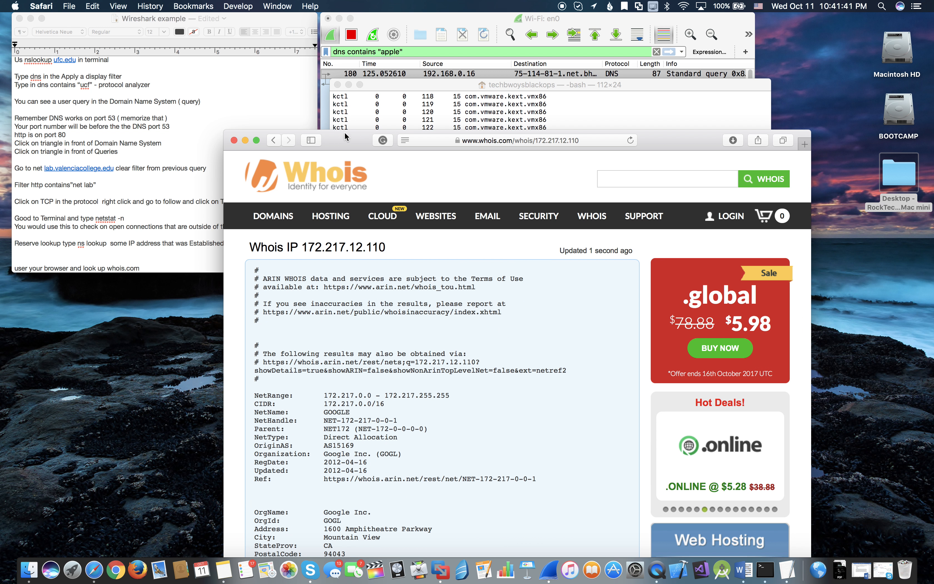
click(465, 18)
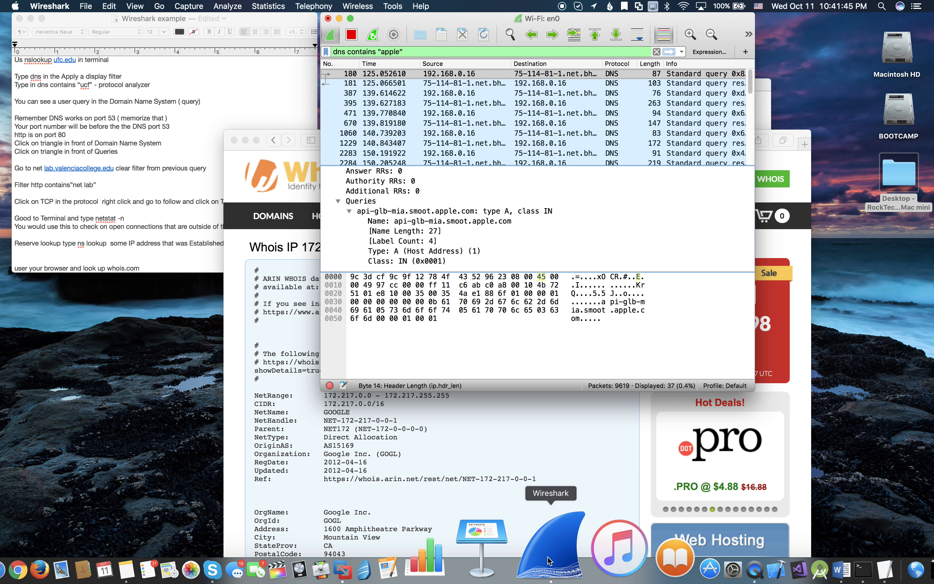
triple_click(417, 50)
key(BackSpace)
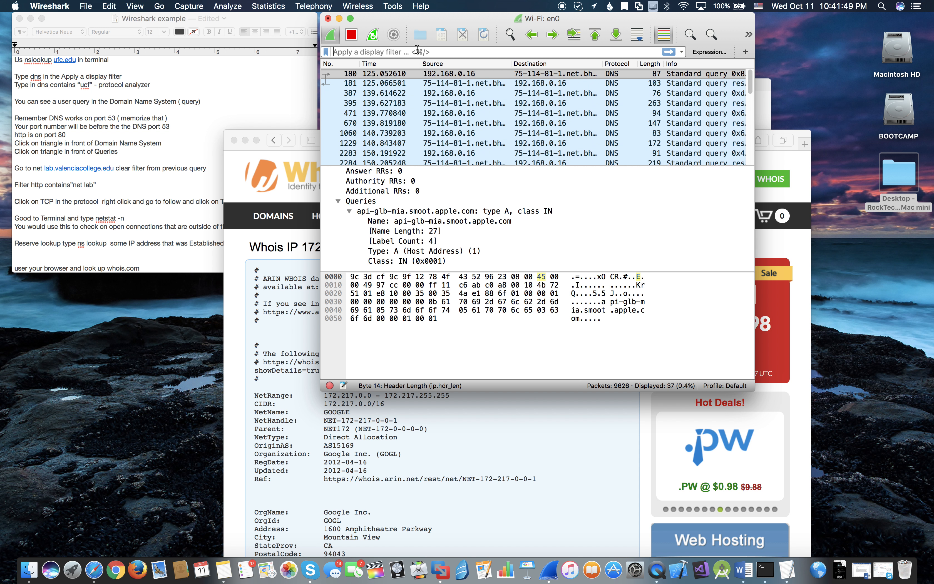
- Apply the display filter http contains "theverge" to the captured packets
text(http)
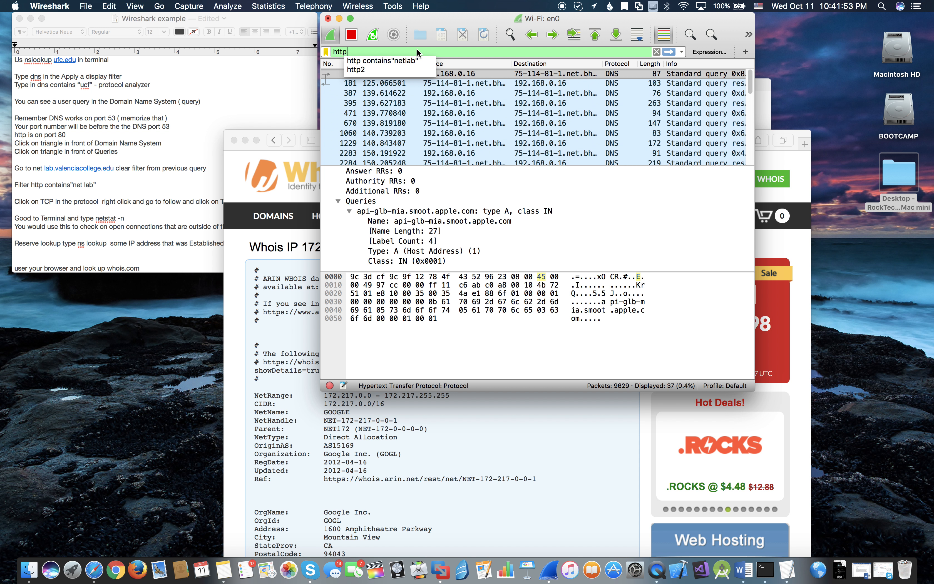
text( c)
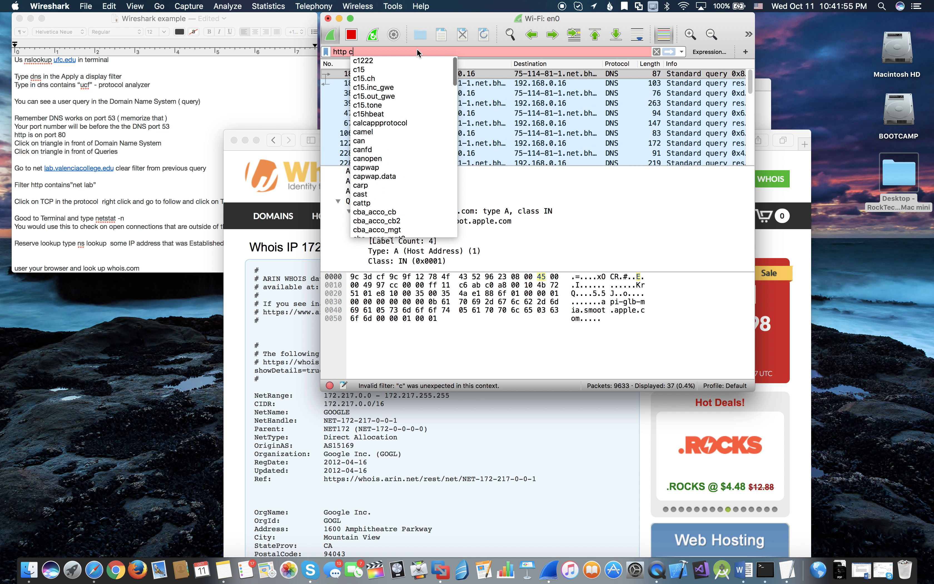
text(ontain)
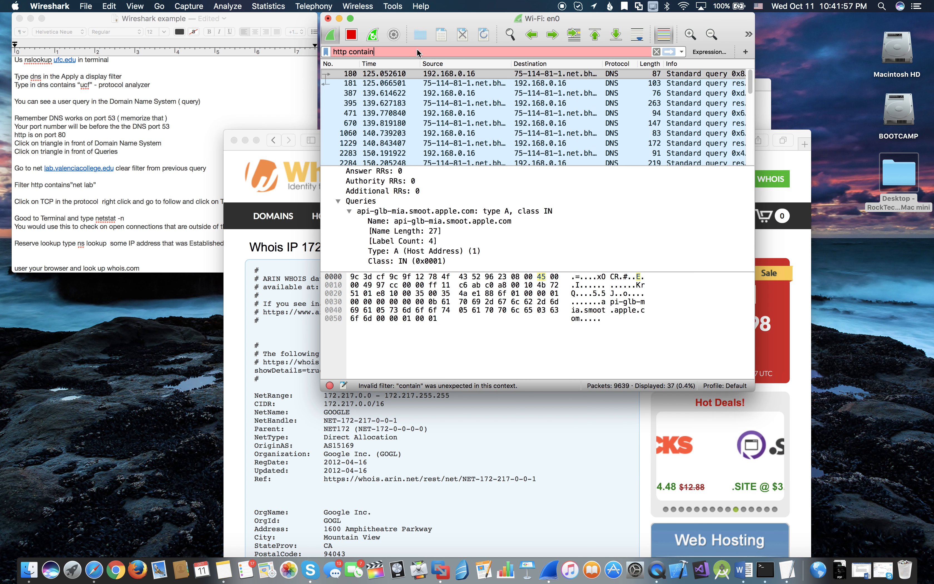
text(s "Th)
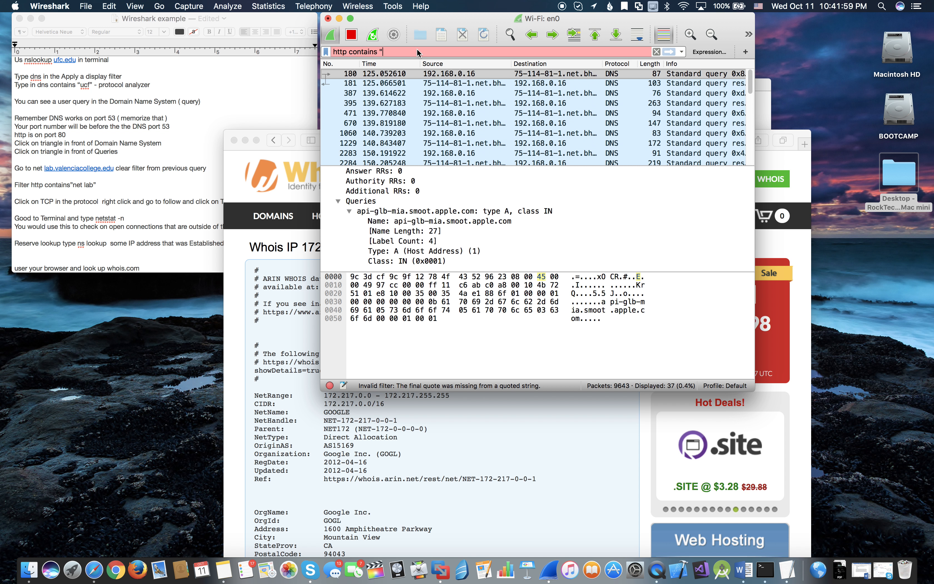
key(BackSpace)
key(BackSpace)
text(theverge)
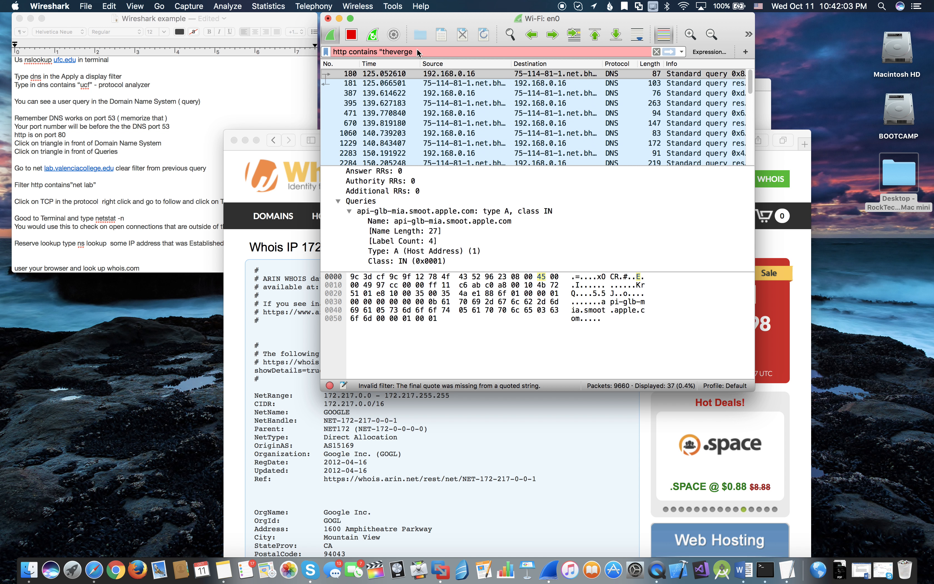
text(")
key(Return)
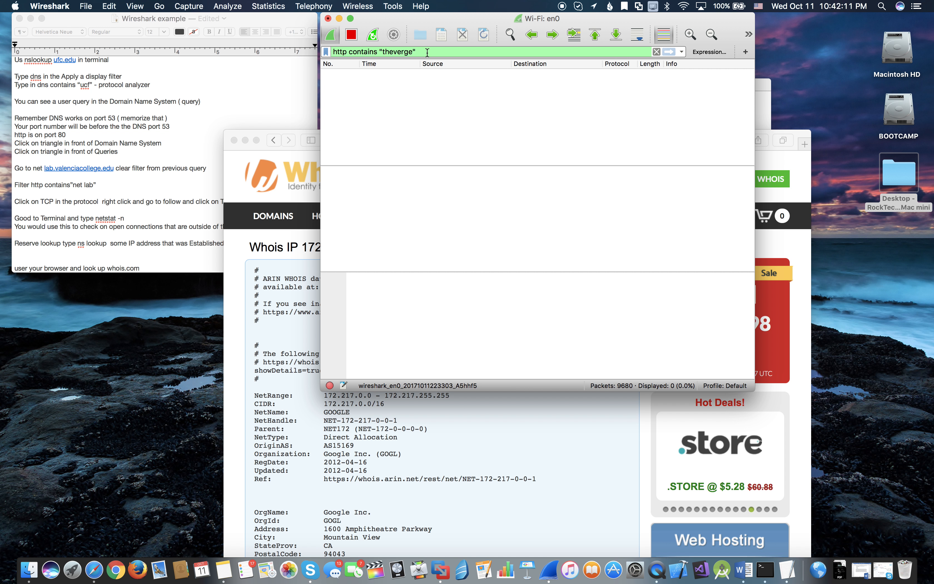
- Replace the search string in the HTTP display filter with "apple" and apply it
key(BackSpace)
key(BackSpace)
key(BackSpace)
key(BackSpace)
key(BackSpace)
key(BackSpace)
key(BackSpace)
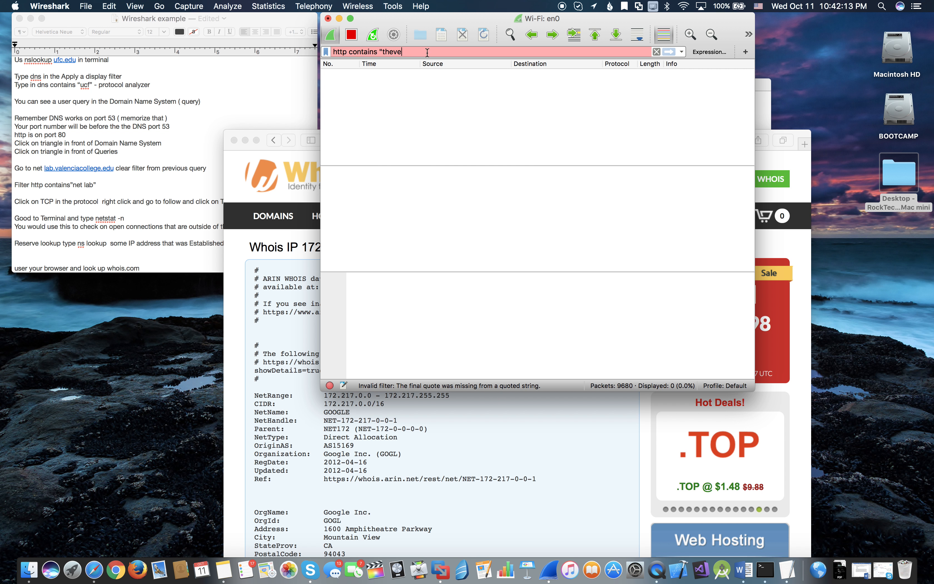
key(BackSpace)
key(BackSpace)
text(app)
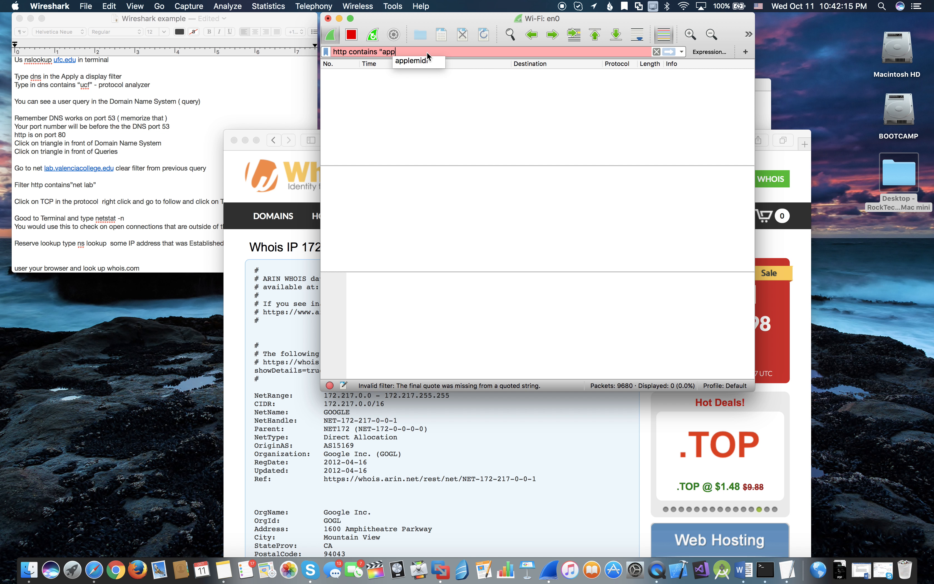
text(le")
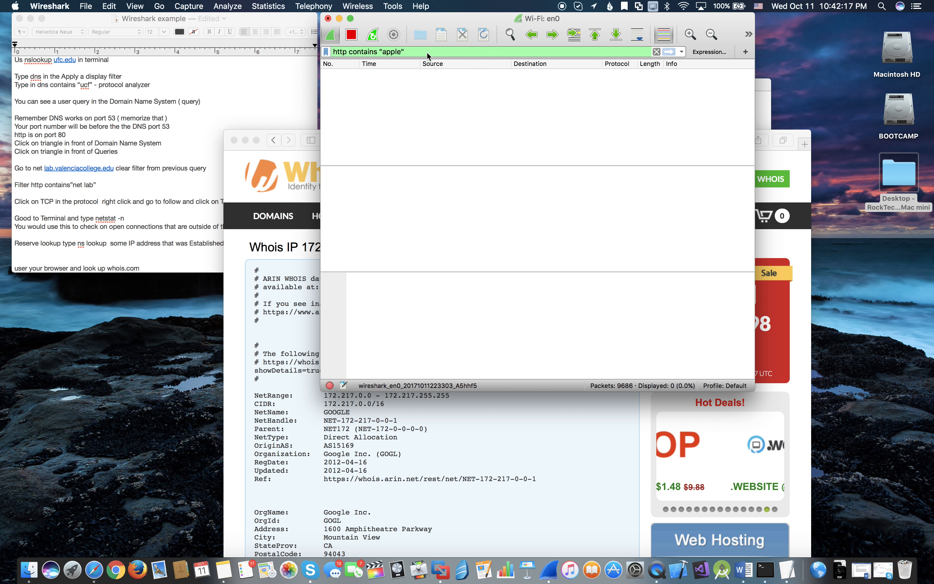
- Try https as the protocol in the display filter, and restore http
click(349, 52)
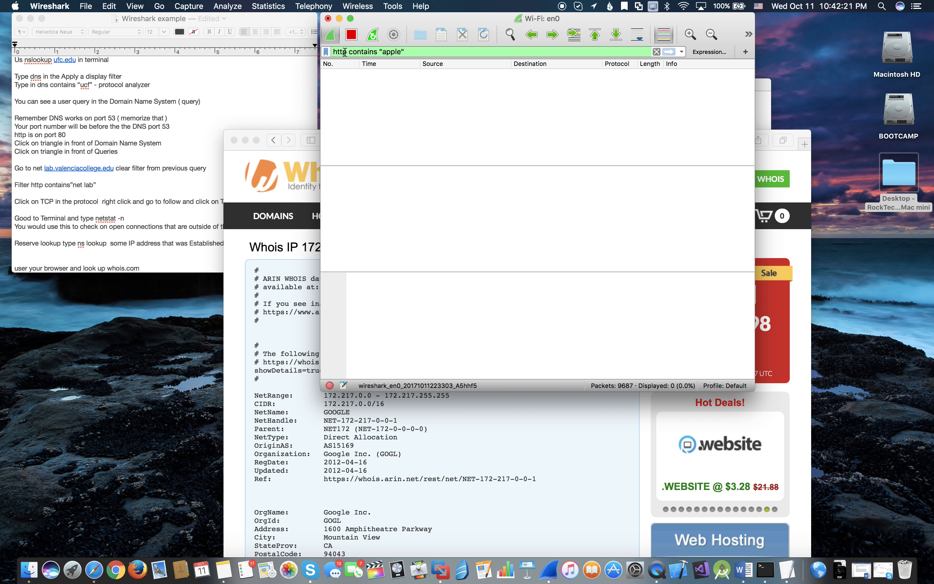
text(s)
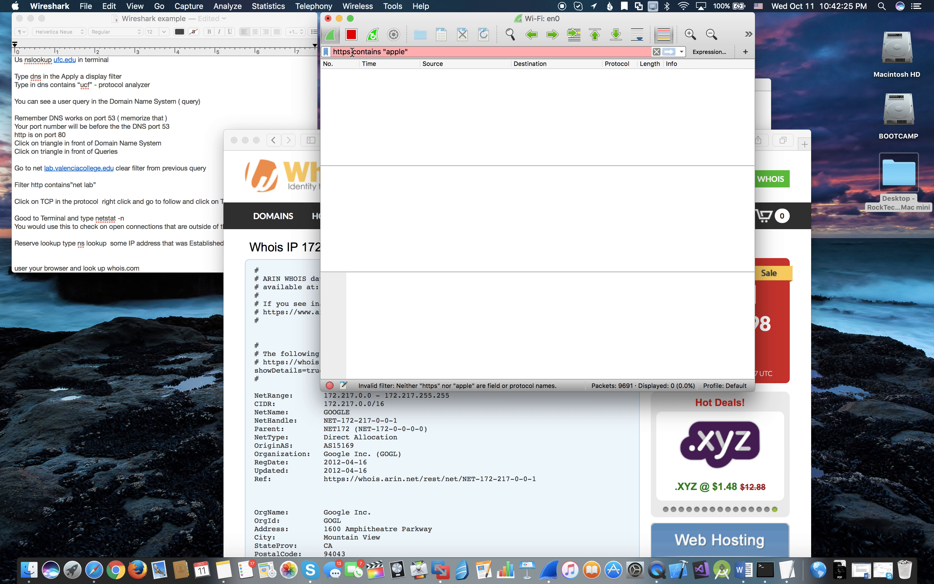
key(BackSpace)
text(\)
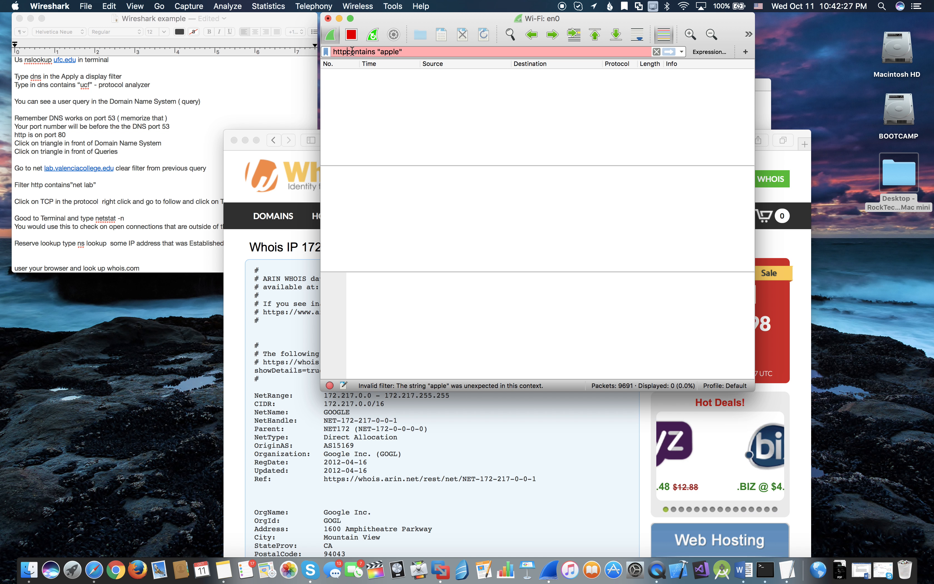
key(BackSpace)
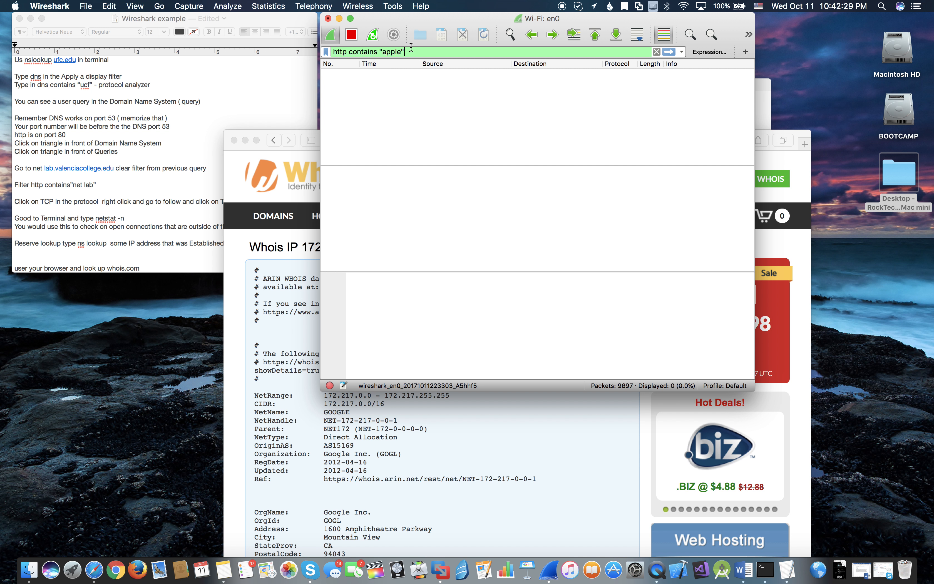
- Change the display filter to http contains "google" and apply it
key(BackSpace)
key(BackSpace)
key(BackSpace)
key(BackSpace)
key(BackSpace)
key(BackSpace)
text(google.c)
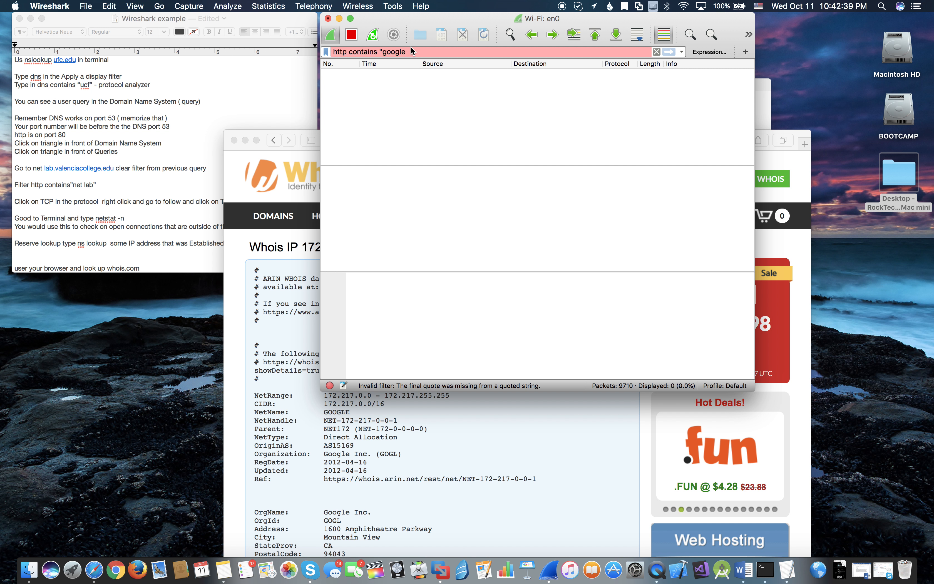
text(")
key(Return)
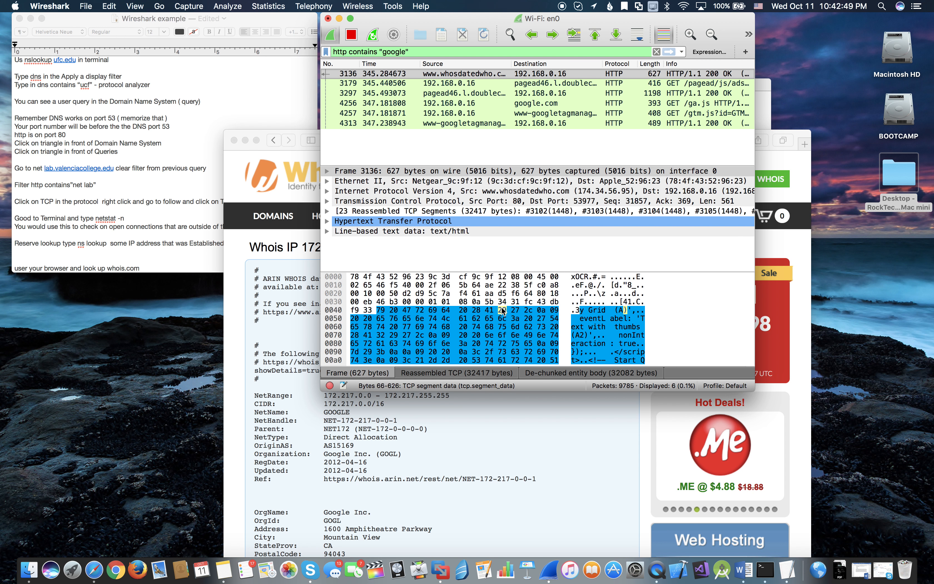
- Expand the line-based text data of frame 3136 and look through its HTML content
click(328, 231)
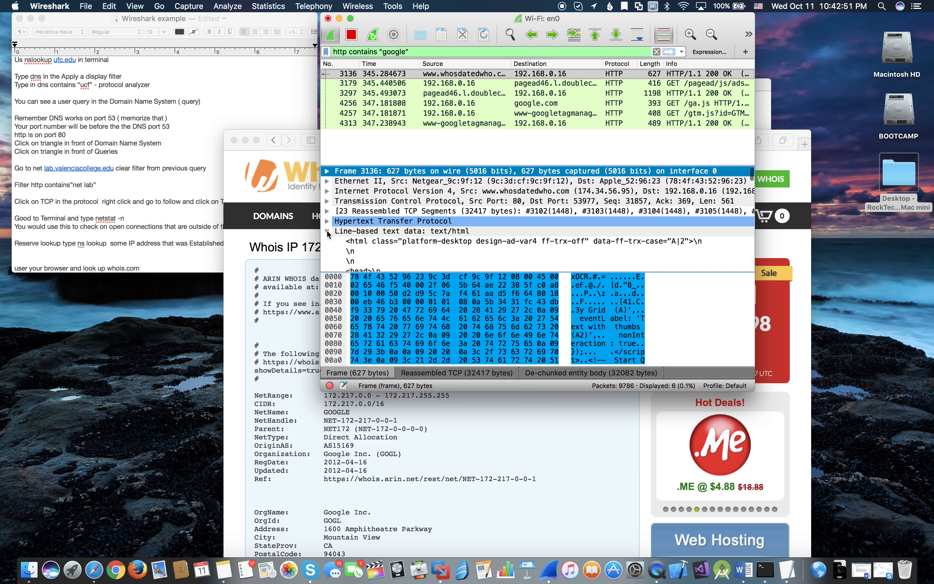
scroll(396, 244, down, 5)
scroll(396, 241, up, 10)
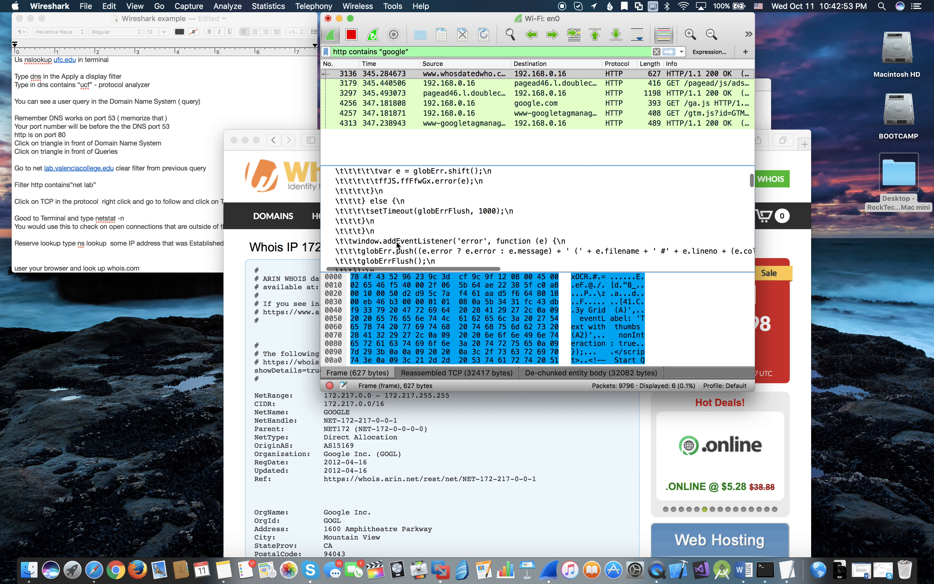